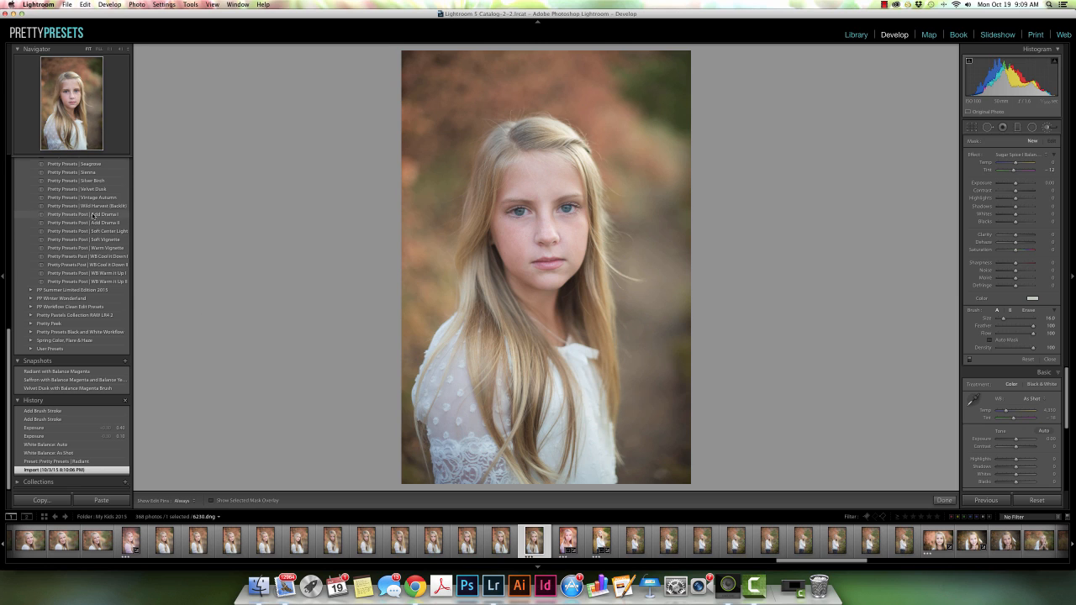
- Apply the Pretty Presets | Radiant preset to the portrait and close the adjustment brush
{"action": "scroll", "coordinate": [97, 204], "scroll_direction": "up", "scroll_amount": 4}
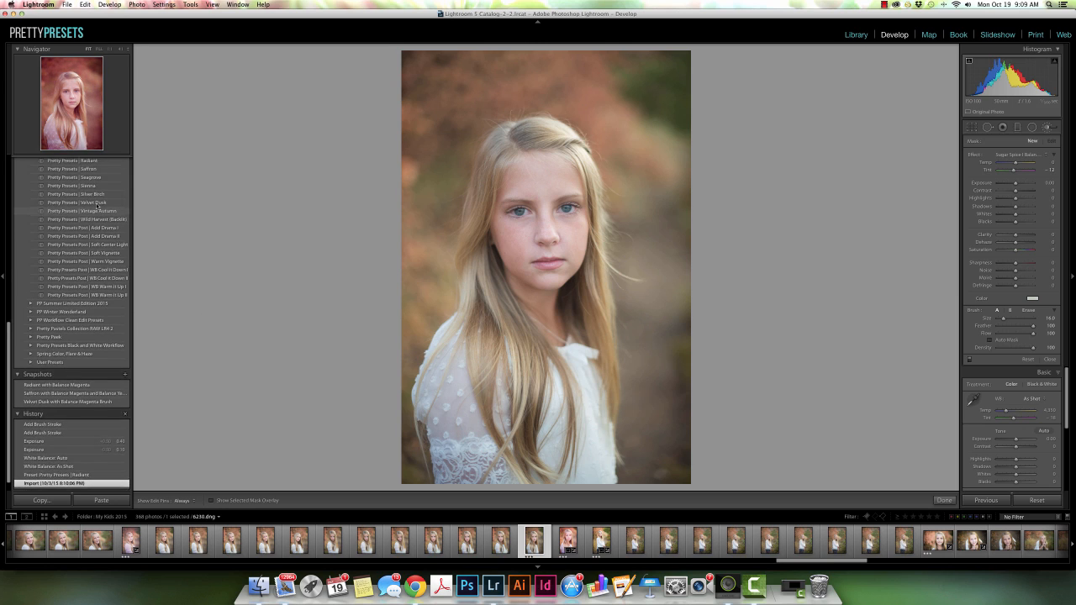
{"action": "scroll", "coordinate": [98, 217], "scroll_direction": "up", "scroll_amount": 1}
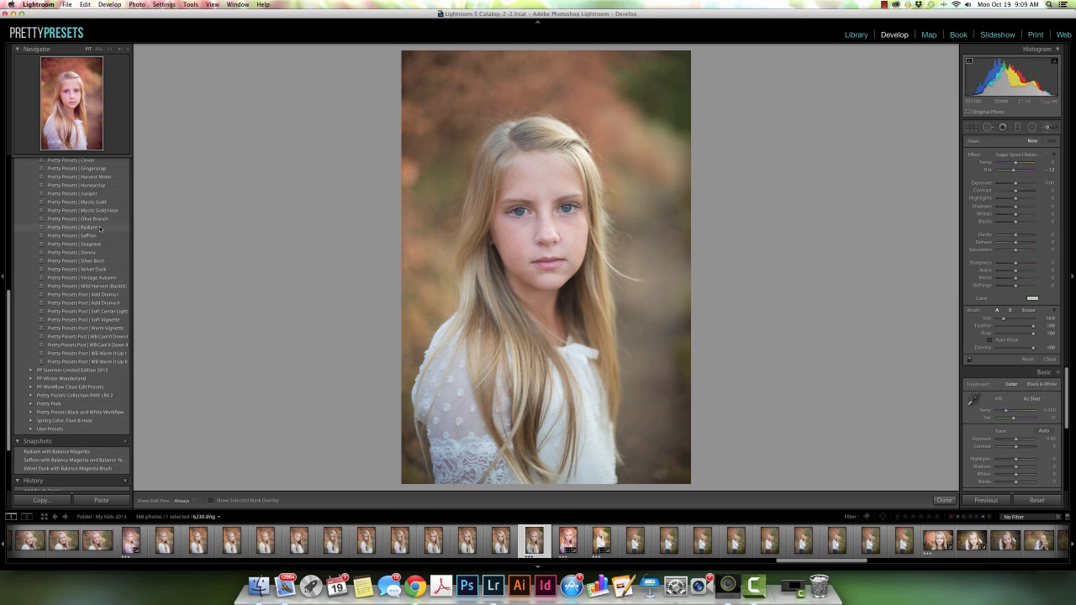
{"action": "left_click", "coordinate": [99, 228]}
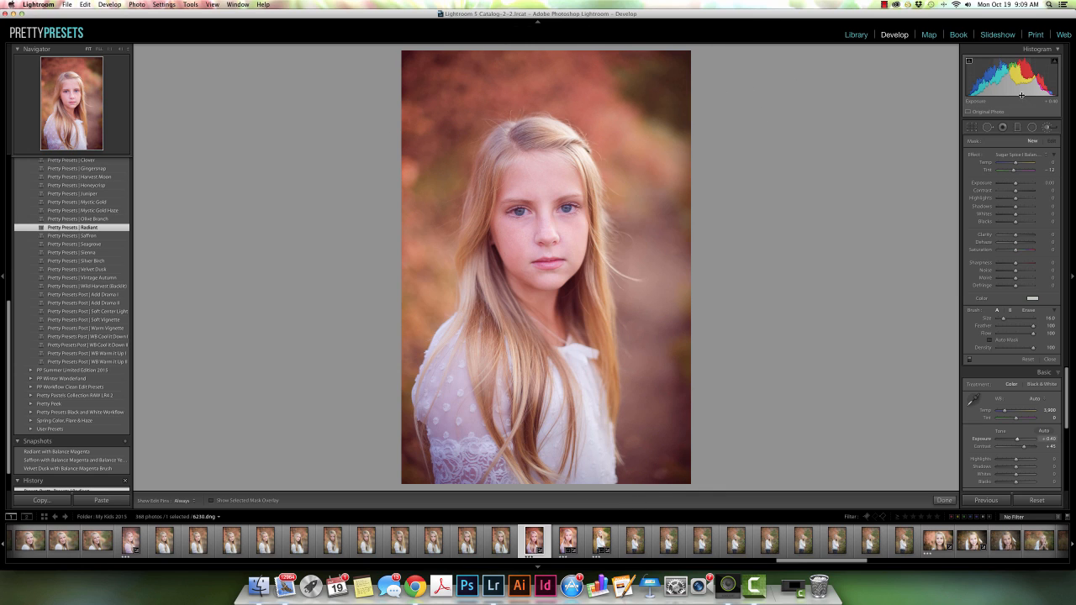
{"action": "left_click", "coordinate": [1050, 360]}
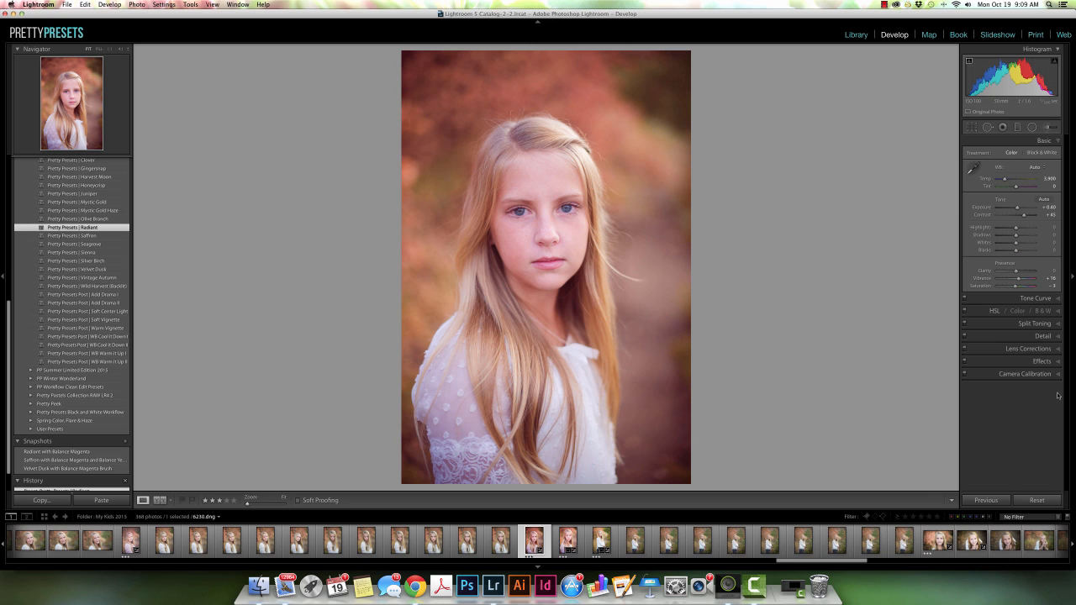
- Try the As Shot white balance on the portrait and return it to Auto
{"action": "left_click", "coordinate": [1036, 167]}
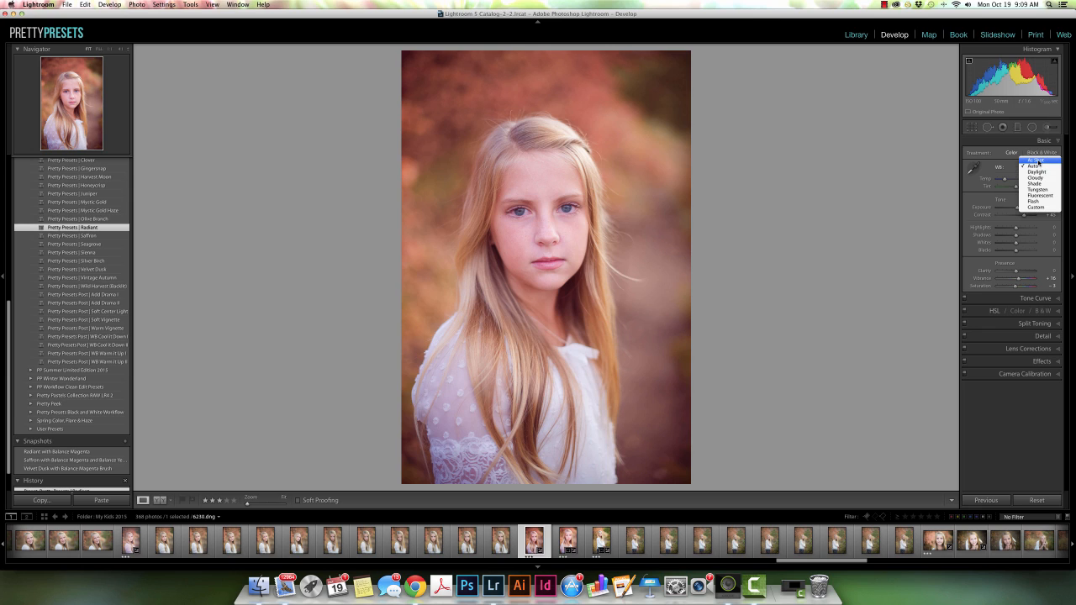
{"action": "left_click", "coordinate": [1036, 160]}
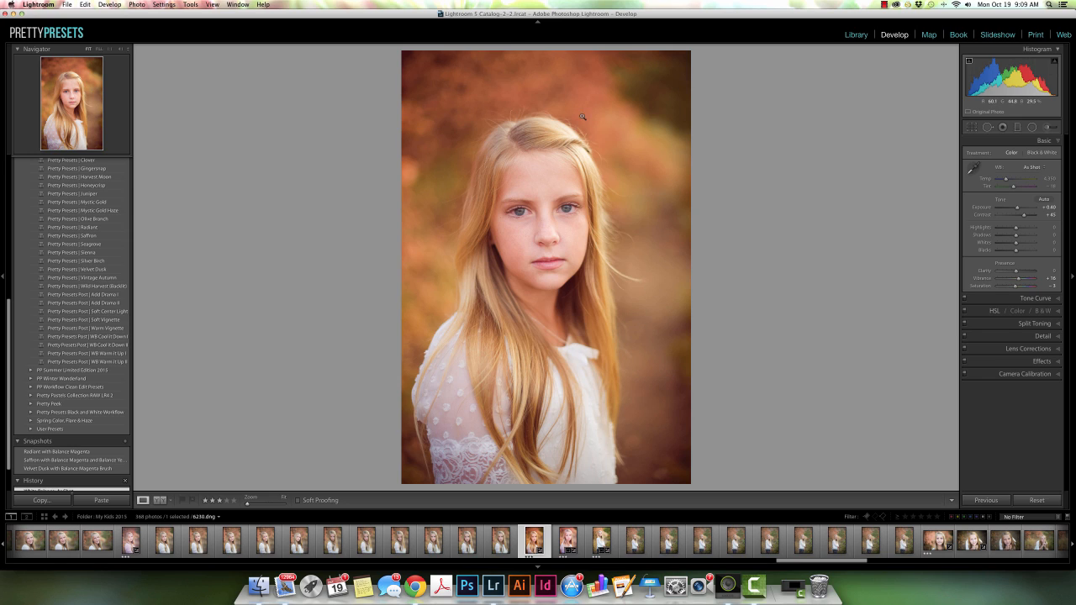
{"action": "left_click", "coordinate": [1034, 168]}
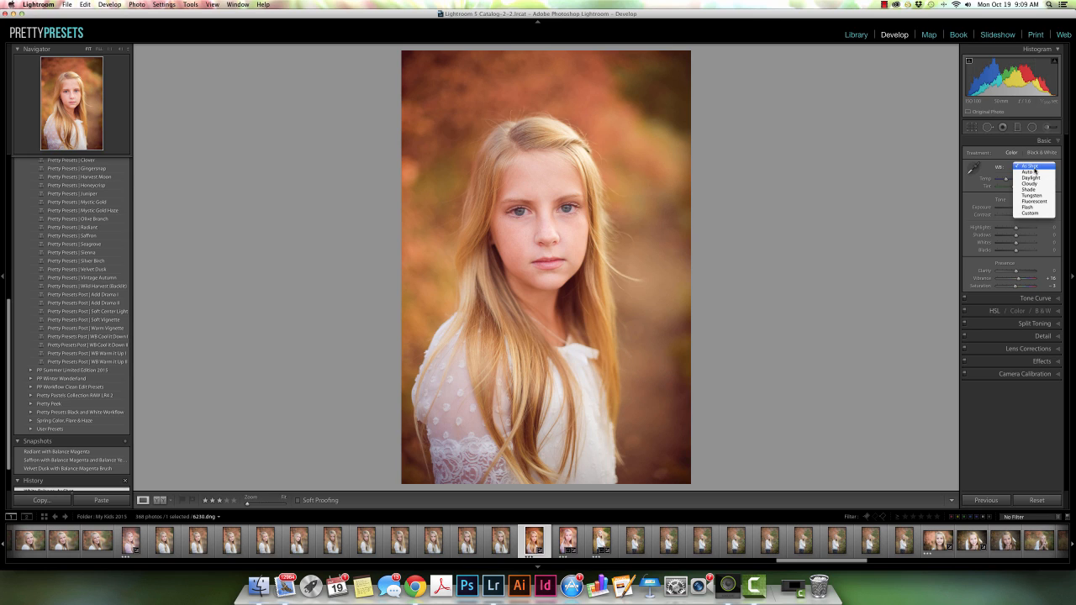
{"action": "left_click", "coordinate": [1032, 172]}
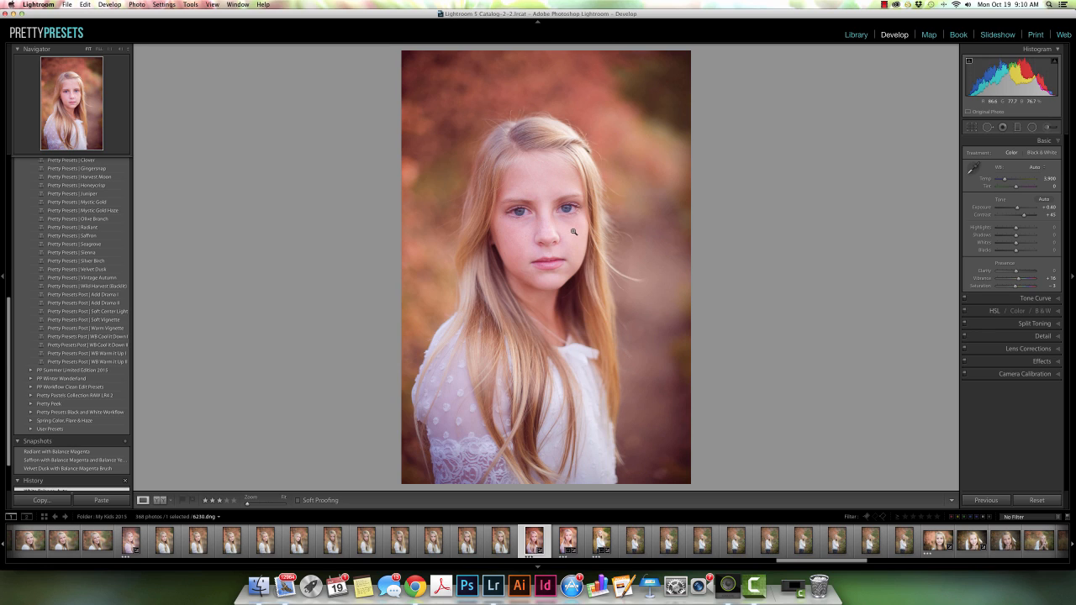
{"action": "left_click", "coordinate": [1037, 167]}
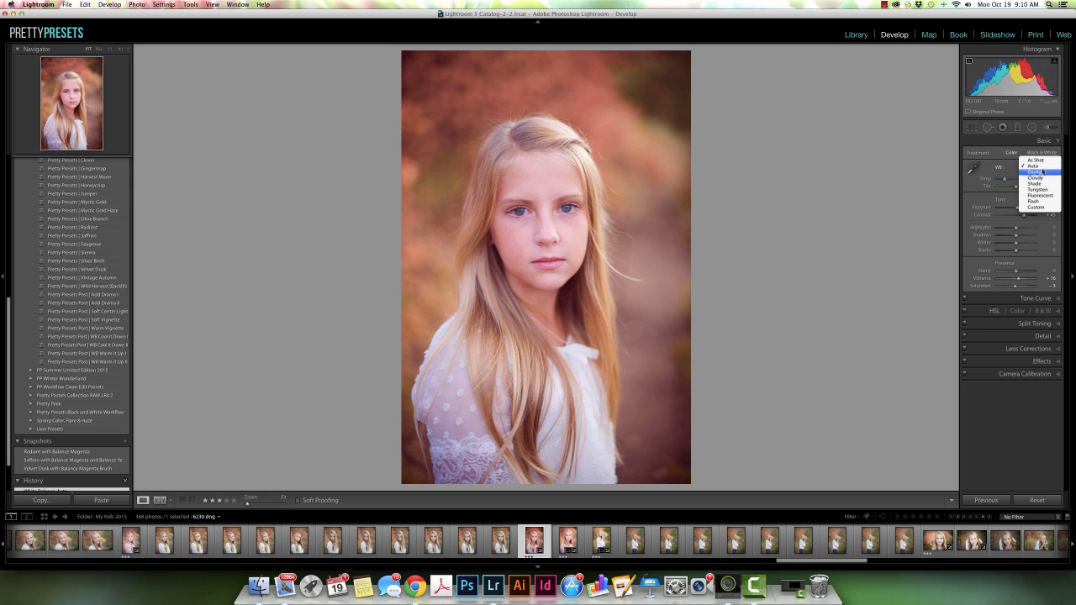
{"action": "left_click", "coordinate": [1046, 127]}
- Paint the Sugar Spice | Balance Magenta adjustment brush over the girl's face at size 12
{"action": "left_click", "coordinate": [1047, 127]}
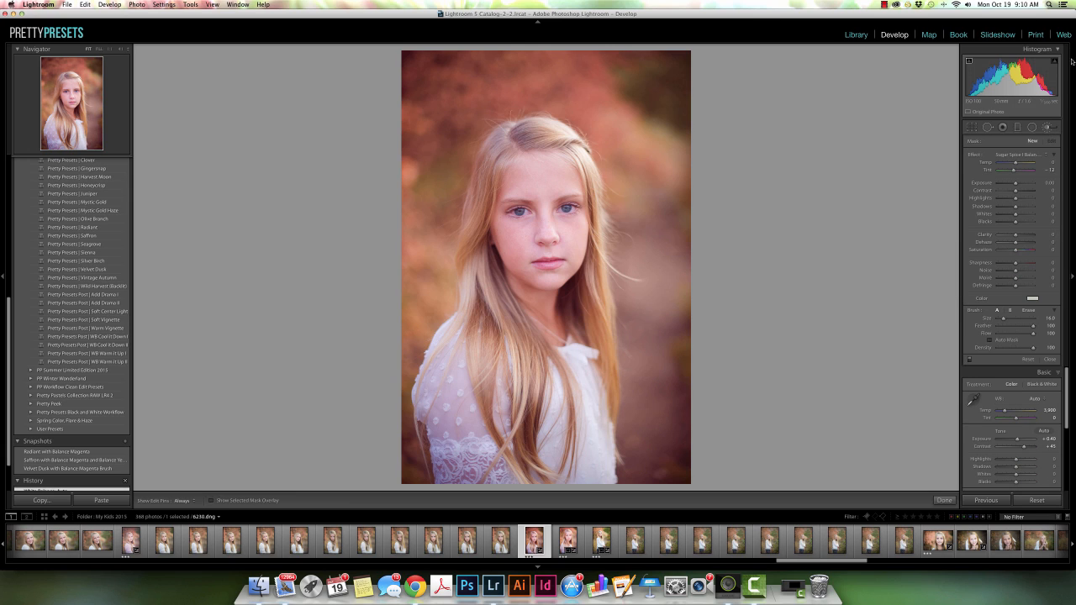
{"action": "left_click", "coordinate": [1011, 156]}
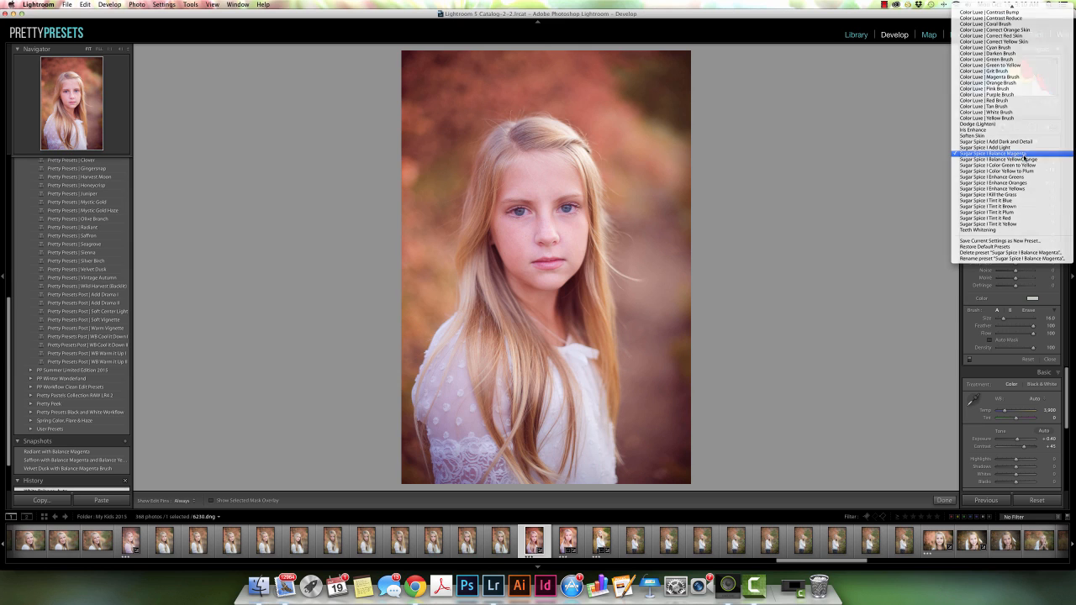
{"action": "left_click", "coordinate": [1016, 155]}
{"action": "left_click", "coordinate": [1019, 156]}
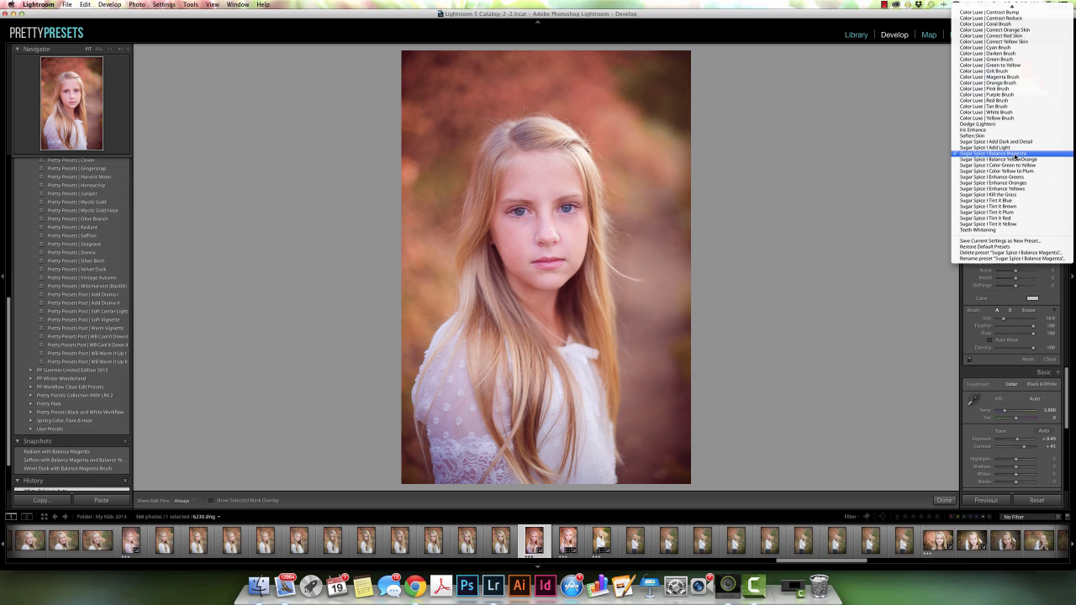
{"action": "left_click", "coordinate": [1016, 155]}
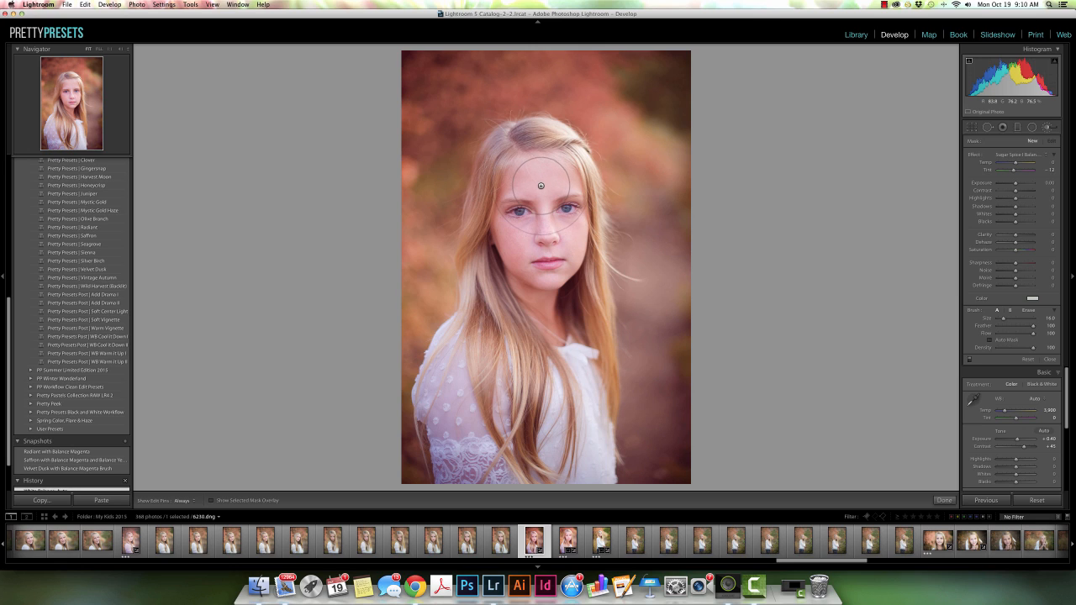
{"action": "key", "text": "bracketleft"}
{"action": "key", "text": "bracketleft"}
{"action": "key", "text": "bracketleft"}
{"action": "key", "text": "h"}
{"action": "mouse_move", "coordinate": [542, 170]}
{"action": "left_mouse_down"}
{"action": "mouse_move", "coordinate": [574, 158]}
{"action": "mouse_move", "coordinate": [566, 214]}
{"action": "mouse_move", "coordinate": [518, 236]}
{"action": "mouse_move", "coordinate": [538, 265]}
{"action": "mouse_move", "coordinate": [566, 251]}
{"action": "mouse_move", "coordinate": [535, 297]}
{"action": "mouse_move", "coordinate": [554, 327]}
{"action": "mouse_move", "coordinate": [518, 237]}
{"action": "mouse_move", "coordinate": [514, 176]}
{"action": "mouse_move", "coordinate": [555, 181]}
{"action": "mouse_move", "coordinate": [584, 202]}
{"action": "mouse_move", "coordinate": [523, 250]}
{"action": "mouse_move", "coordinate": [538, 209]}
{"action": "mouse_move", "coordinate": [546, 322]}
{"action": "mouse_move", "coordinate": [494, 253]}
{"action": "mouse_move", "coordinate": [514, 177]}
{"action": "mouse_move", "coordinate": [519, 205]}
{"action": "mouse_move", "coordinate": [568, 242]}
{"action": "mouse_move", "coordinate": [548, 298]}
{"action": "mouse_move", "coordinate": [588, 301]}
{"action": "mouse_move", "coordinate": [565, 275]}
{"action": "left_mouse_up"}
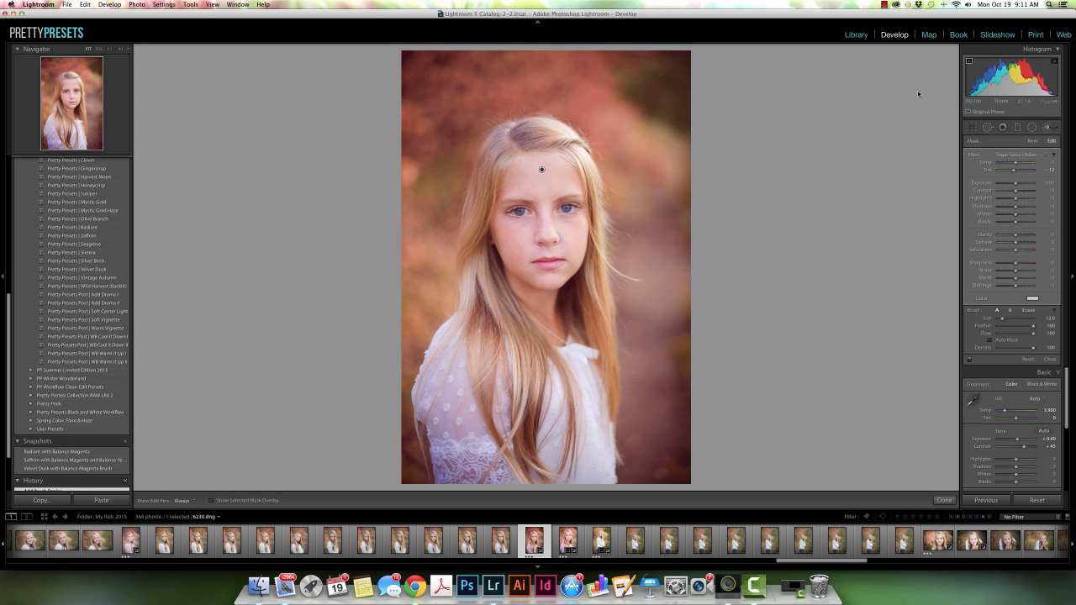
- Start a new Balance Magenta mask with reduced flow and touch up the inner eye corners with a size 2 brush
{"action": "key", "text": "z"}
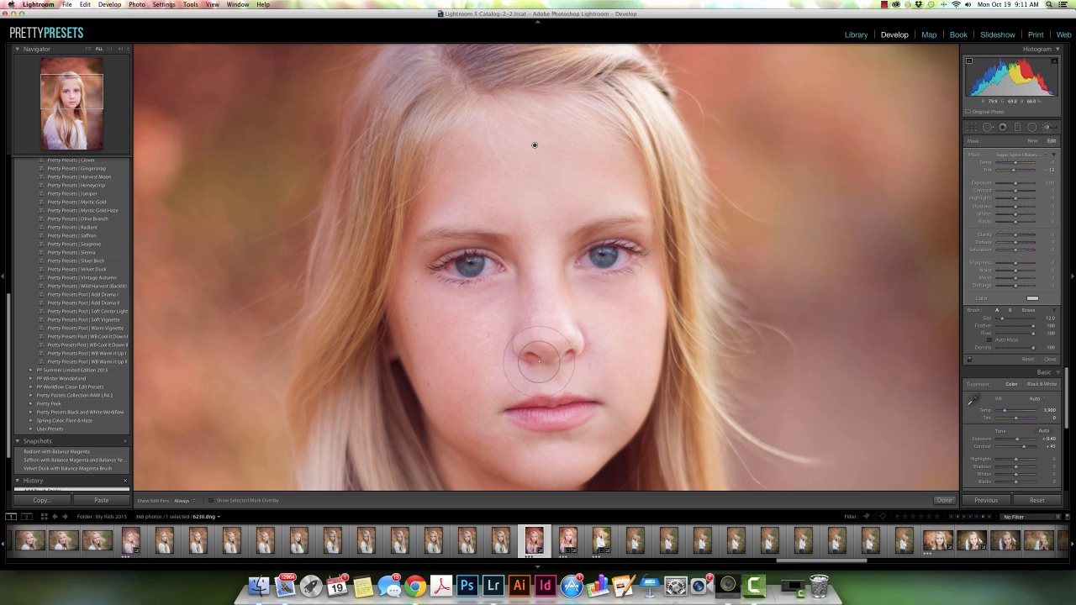
{"action": "left_click", "coordinate": [1034, 141]}
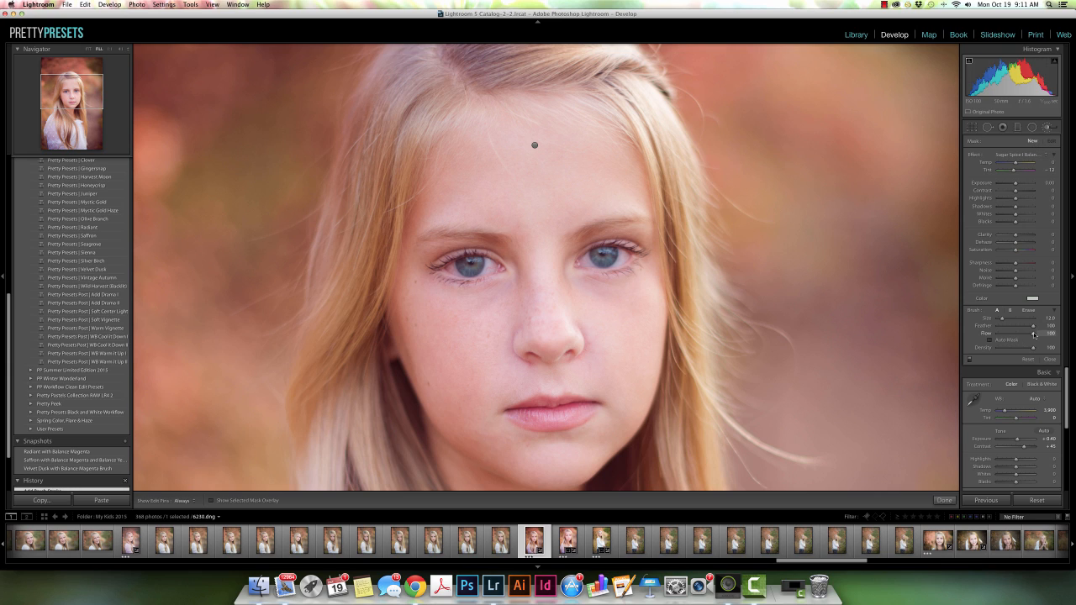
{"action": "left_click_drag", "start_coordinate": [1032, 332], "coordinate": [1014, 333]}
{"action": "key", "text": "bracketleft"}
{"action": "key", "text": "bracketleft"}
{"action": "key", "text": "bracketleft"}
{"action": "key", "text": "bracketleft"}
{"action": "key", "text": "bracketleft"}
{"action": "key", "text": "bracketleft"}
{"action": "key", "text": "bracketleft"}
{"action": "key", "text": "bracketleft"}
{"action": "key", "text": "h"}
{"action": "key", "text": "h"}
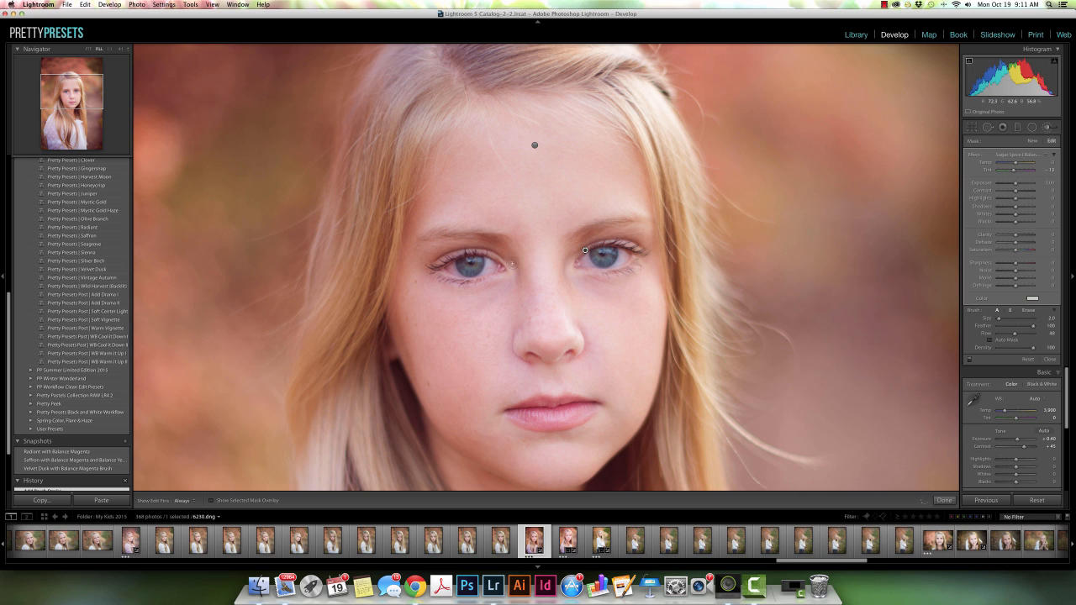
- Brush Balance Magenta along the lower cheek and chin beside the mouth at size 14, and close the adjustment brush
{"action": "key", "text": "h"}
{"action": "key", "text": "h"}
{"action": "key", "text": "h"}
{"action": "key", "text": "h"}
{"action": "key", "text": "h"}
{"action": "scroll", "coordinate": [454, 330], "scroll_direction": "up", "scroll_amount": 5}
{"action": "key", "text": "h"}
{"action": "mouse_move", "coordinate": [475, 402]}
{"action": "left_mouse_down"}
{"action": "mouse_move", "coordinate": [505, 448]}
{"action": "mouse_move", "coordinate": [472, 432]}
{"action": "mouse_move", "coordinate": [399, 315]}
{"action": "mouse_move", "coordinate": [509, 479]}
{"action": "mouse_move", "coordinate": [469, 460]}
{"action": "mouse_move", "coordinate": [477, 453]}
{"action": "mouse_move", "coordinate": [494, 473]}
{"action": "mouse_move", "coordinate": [451, 450]}
{"action": "mouse_move", "coordinate": [437, 432]}
{"action": "mouse_move", "coordinate": [501, 481]}
{"action": "mouse_move", "coordinate": [521, 456]}
{"action": "left_mouse_up"}
{"action": "left_click", "coordinate": [1051, 359]}
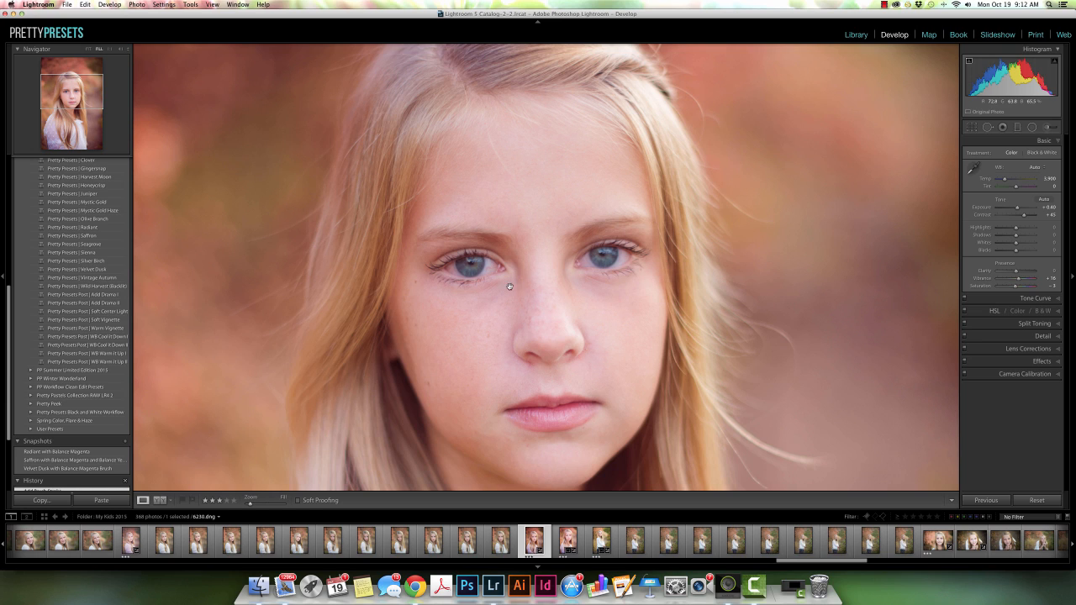
- Lighten the skin under both eyes with the 4-5 PP Skin UnderEye Circles brush at size 5, and finish the brushwork
{"action": "left_click", "coordinate": [1045, 129]}
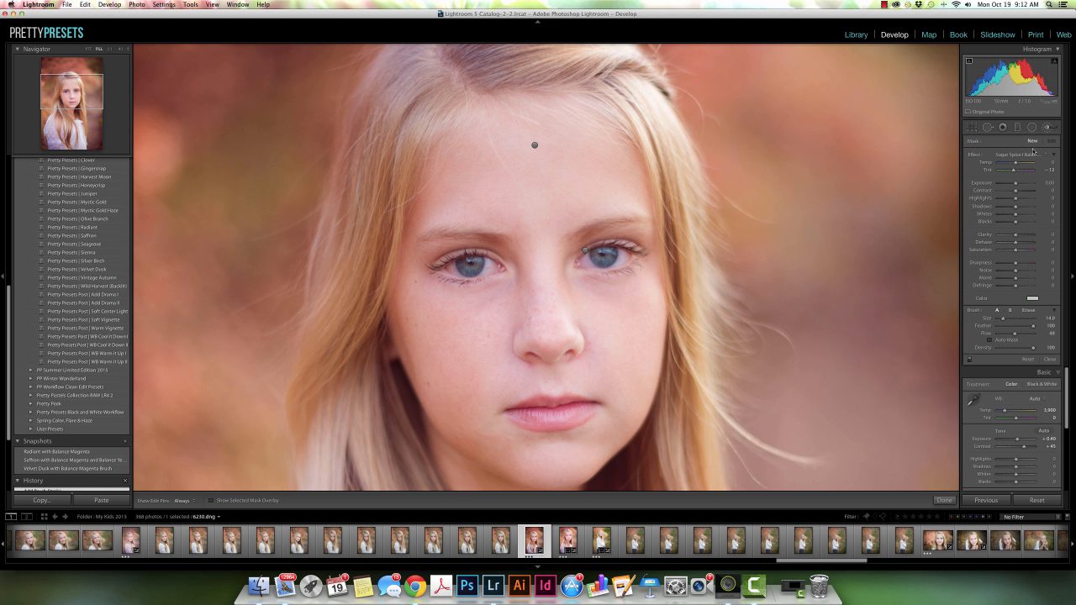
{"action": "left_click", "coordinate": [1029, 153]}
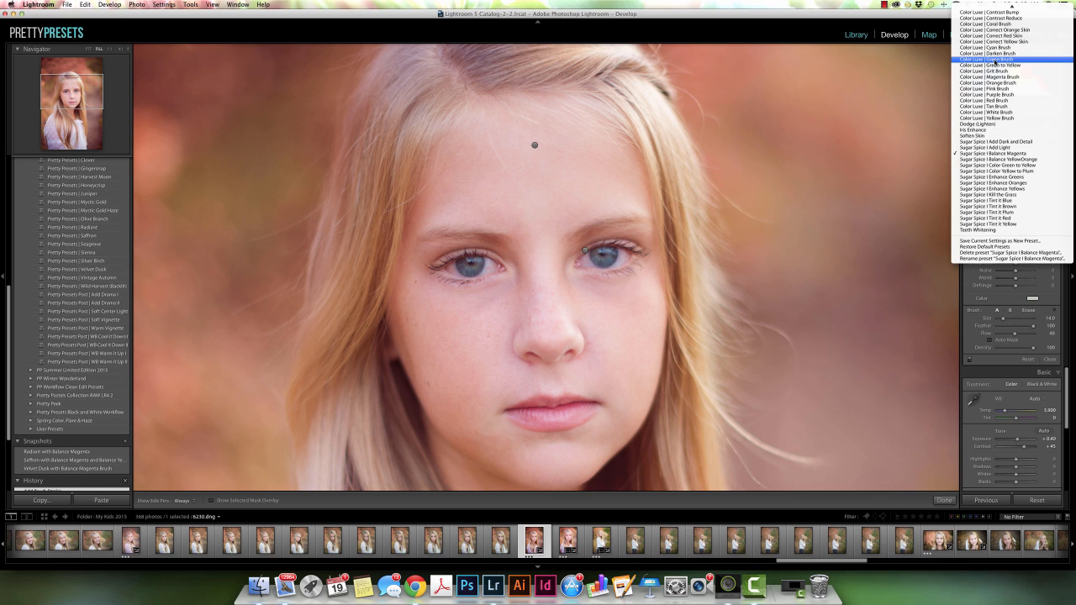
{"action": "scroll", "coordinate": [994, 61], "scroll_direction": "up", "scroll_amount": 5}
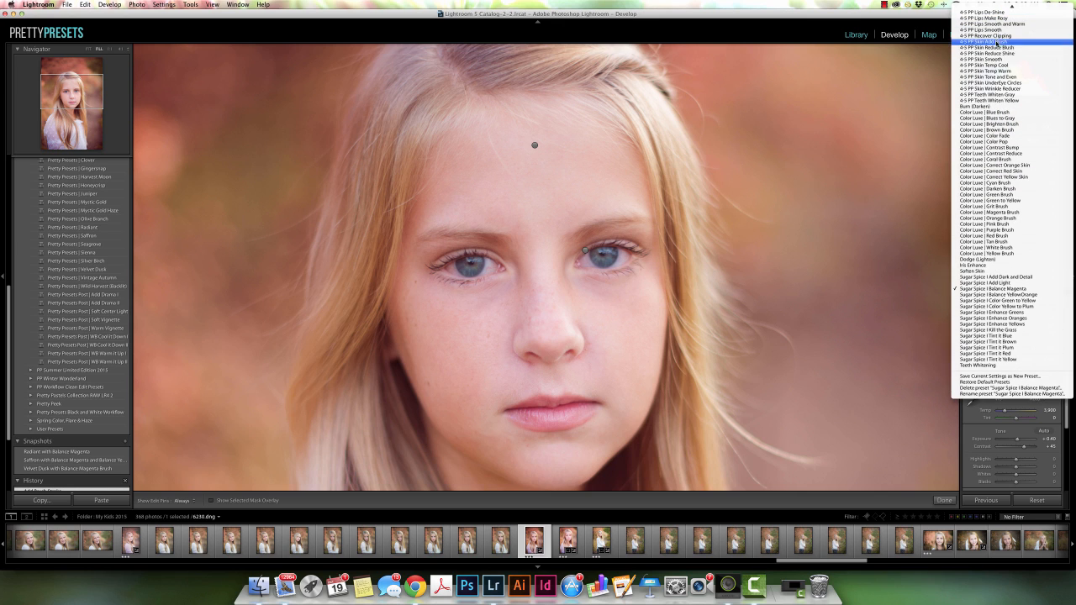
{"action": "left_click", "coordinate": [994, 83]}
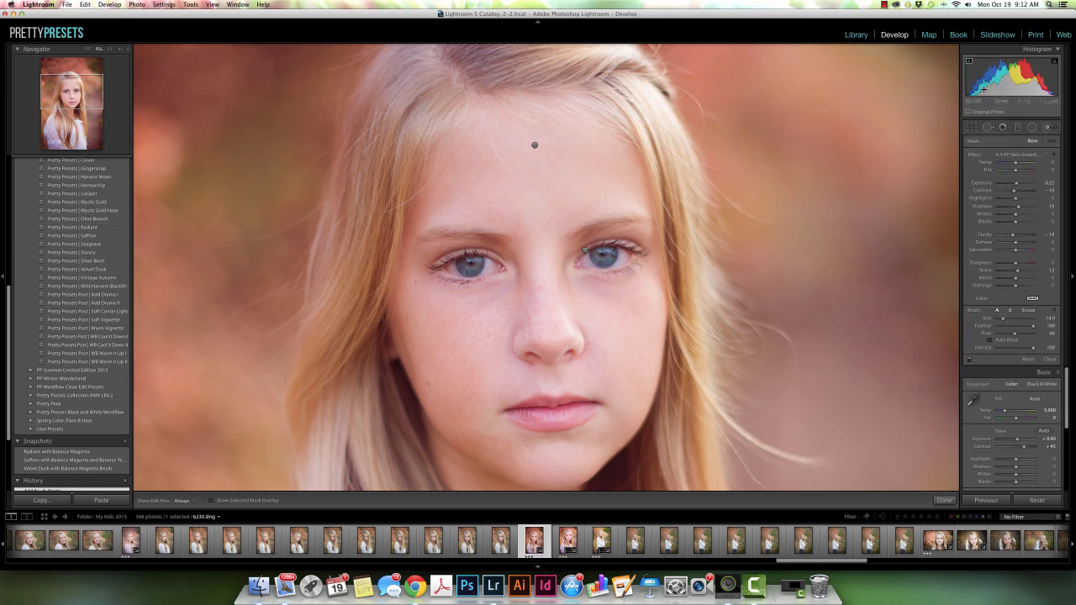
{"action": "scroll", "coordinate": [494, 307], "scroll_direction": "down", "scroll_amount": 9}
{"action": "key", "text": "h"}
{"action": "left_click_drag", "start_coordinate": [486, 297], "coordinate": [498, 292]}
{"action": "mouse_move", "coordinate": [577, 278]}
{"action": "left_mouse_down"}
{"action": "mouse_move", "coordinate": [596, 292]}
{"action": "mouse_move", "coordinate": [592, 307]}
{"action": "left_mouse_up"}
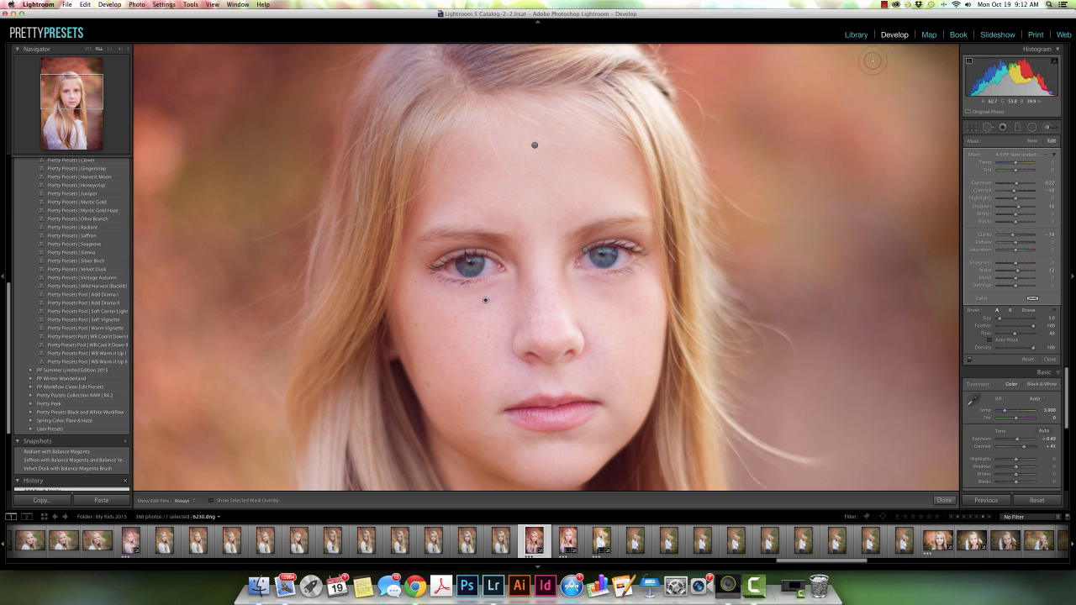
{"action": "key", "text": "z"}
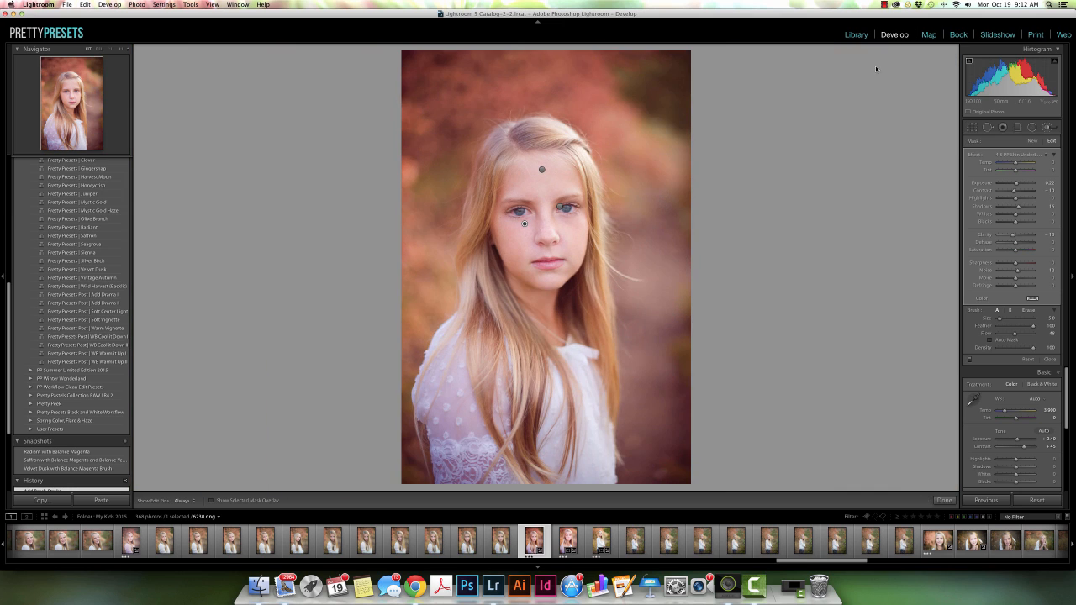
{"action": "left_click", "coordinate": [945, 500]}
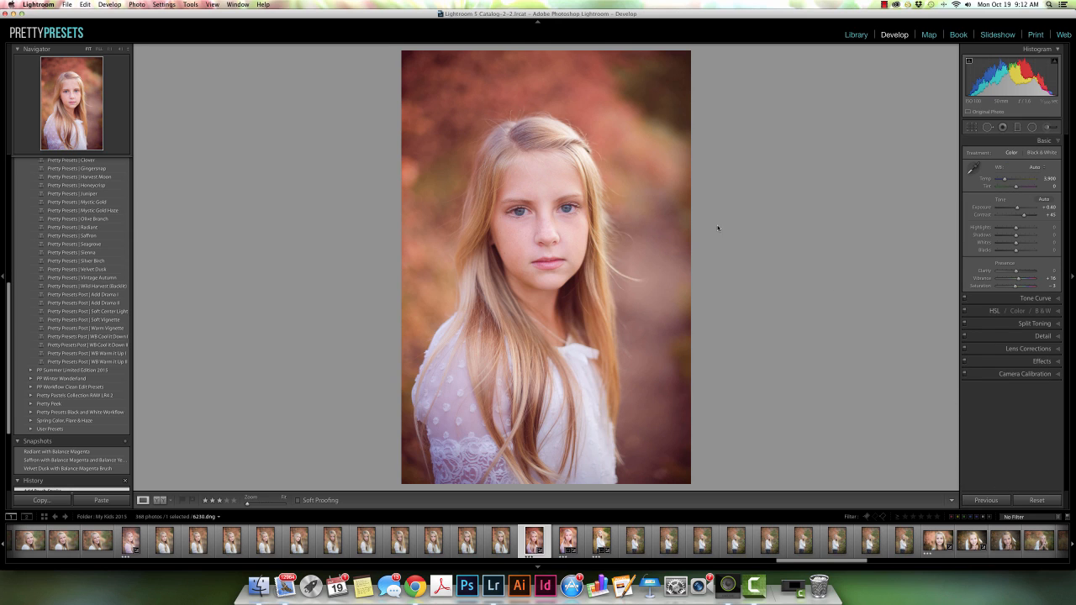
- Compare the portrait before and after side by side, and revert it to the Import history state
{"action": "key", "text": "y"}
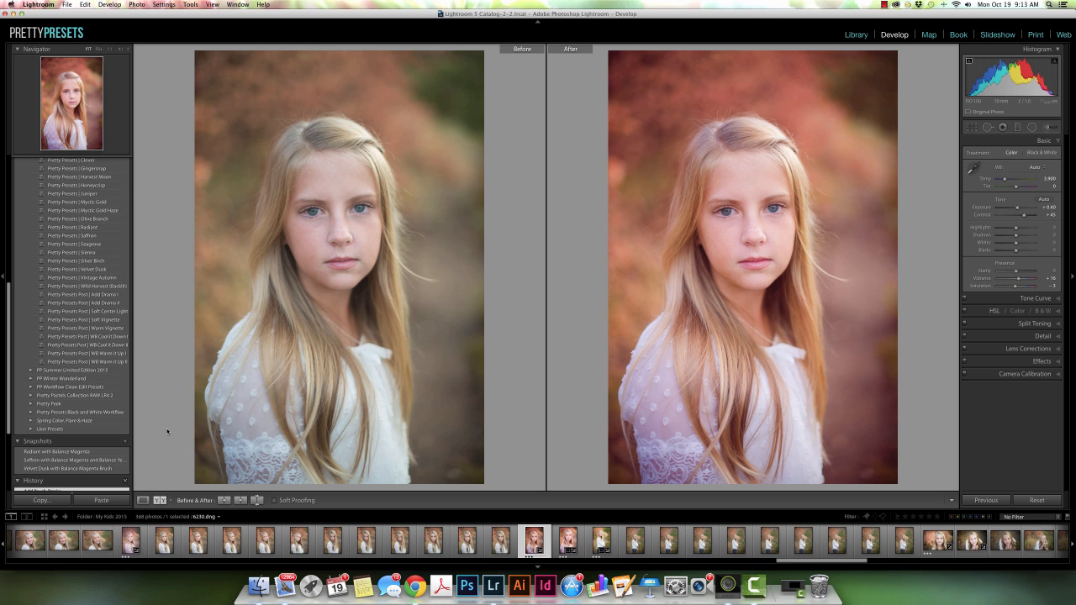
{"action": "scroll", "coordinate": [118, 454], "scroll_direction": "down", "scroll_amount": 5}
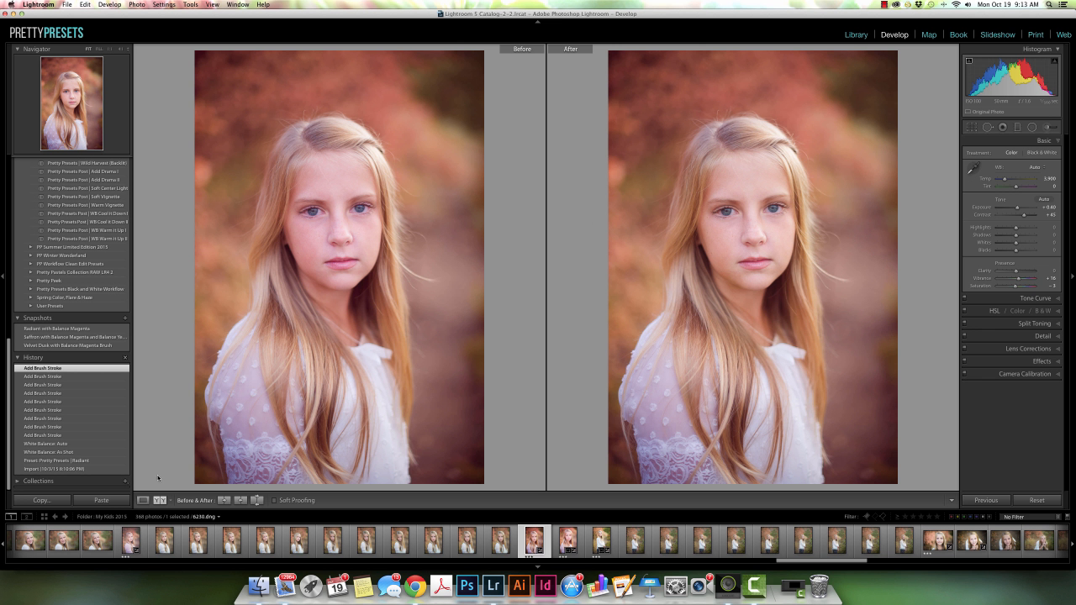
{"action": "left_click", "coordinate": [98, 469]}
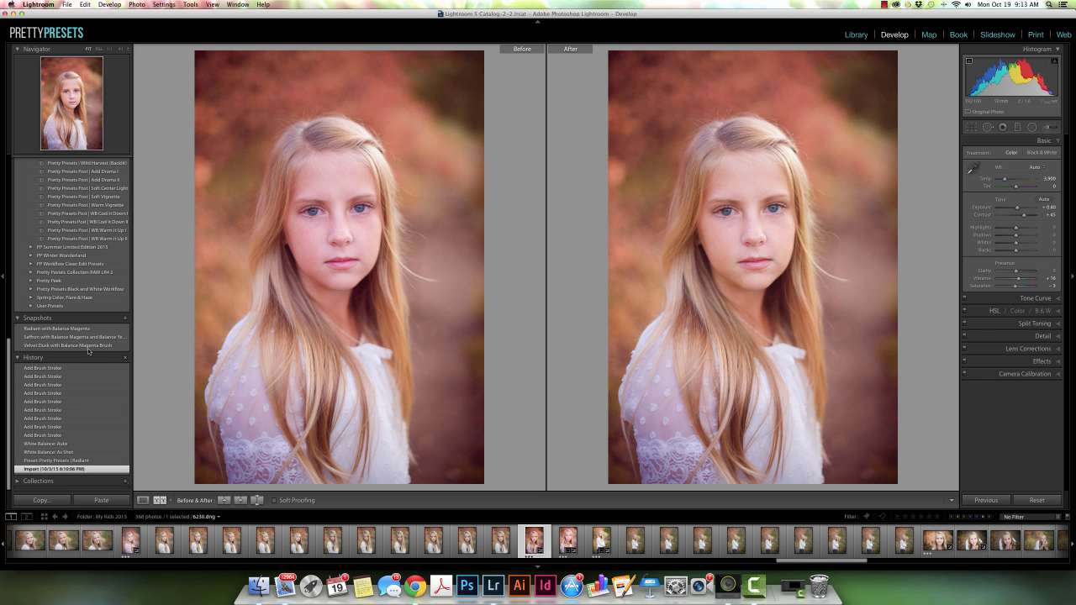
- Apply the Pretty Presets | Velvet Dusk preset in the single-photo view and set the white balance to As Shot
{"action": "scroll", "coordinate": [96, 324], "scroll_direction": "up", "scroll_amount": 10}
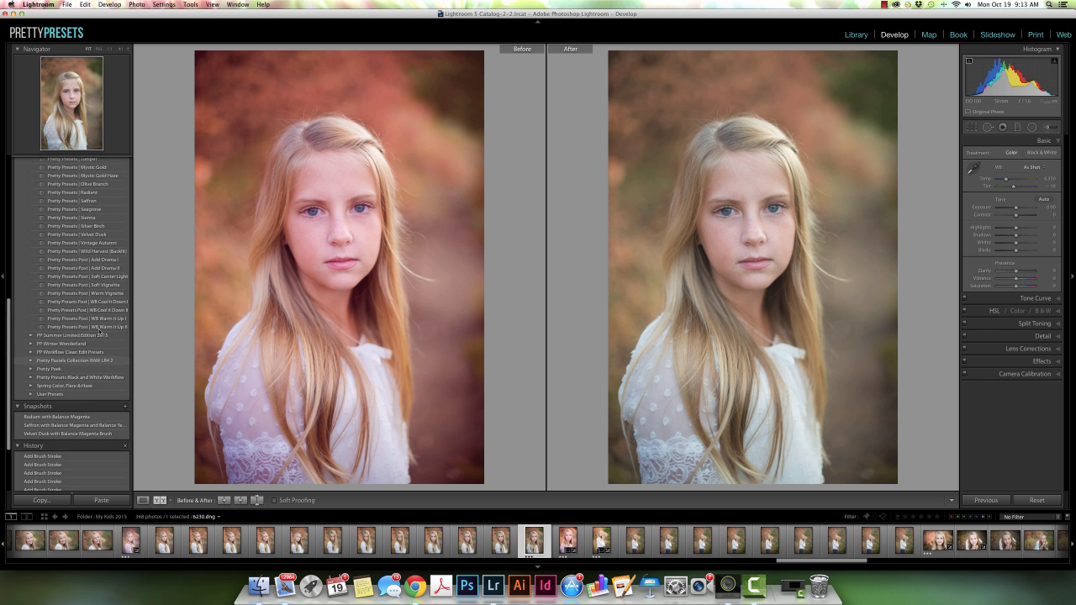
{"action": "scroll", "coordinate": [98, 330], "scroll_direction": "up", "scroll_amount": 1}
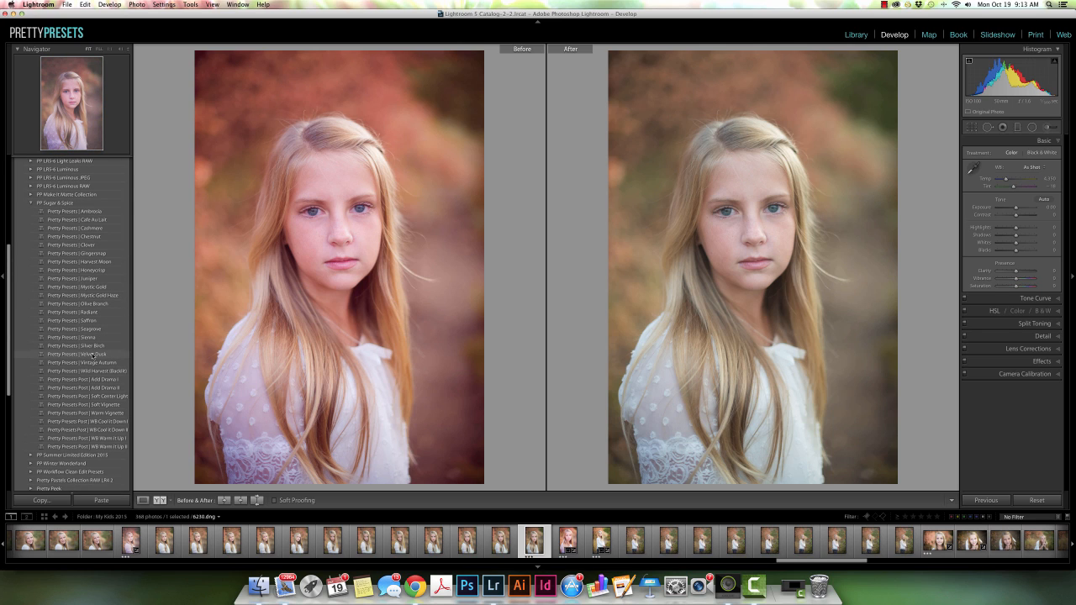
{"action": "left_click", "coordinate": [92, 355]}
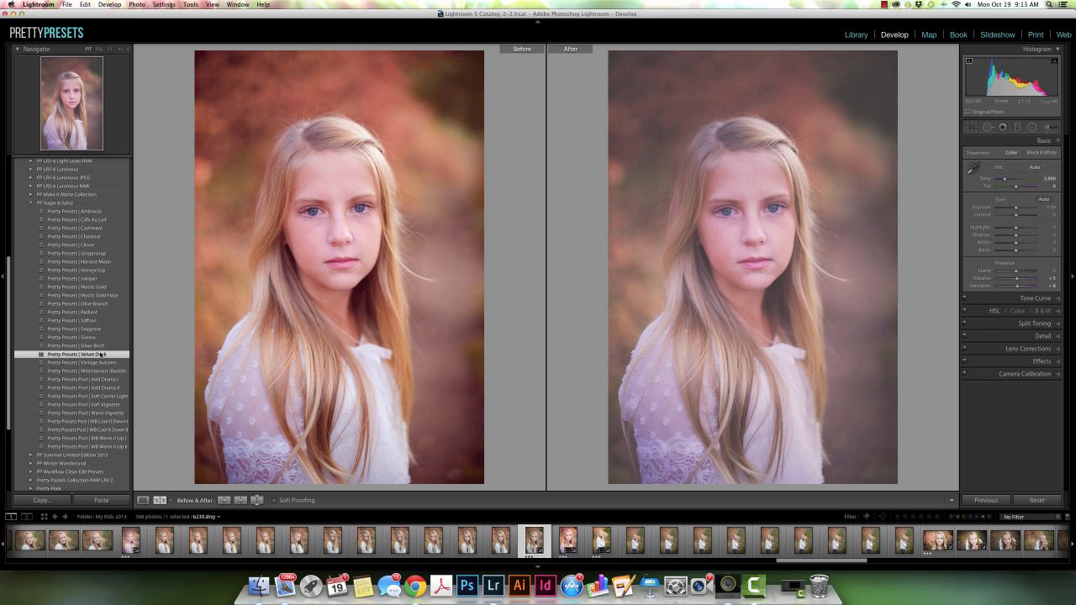
{"action": "key", "text": "y"}
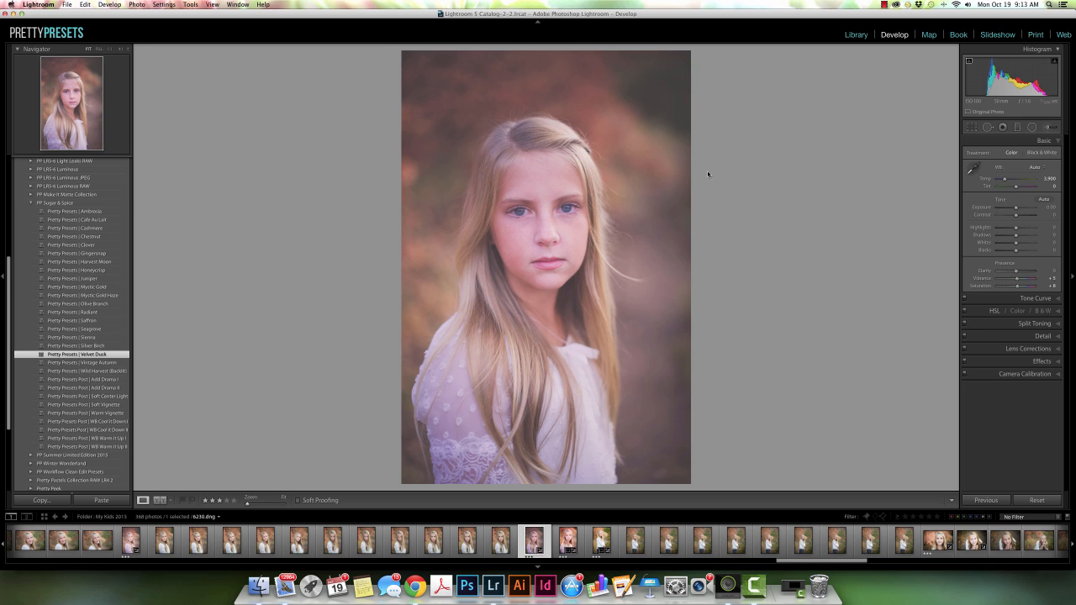
{"action": "left_click", "coordinate": [1037, 167]}
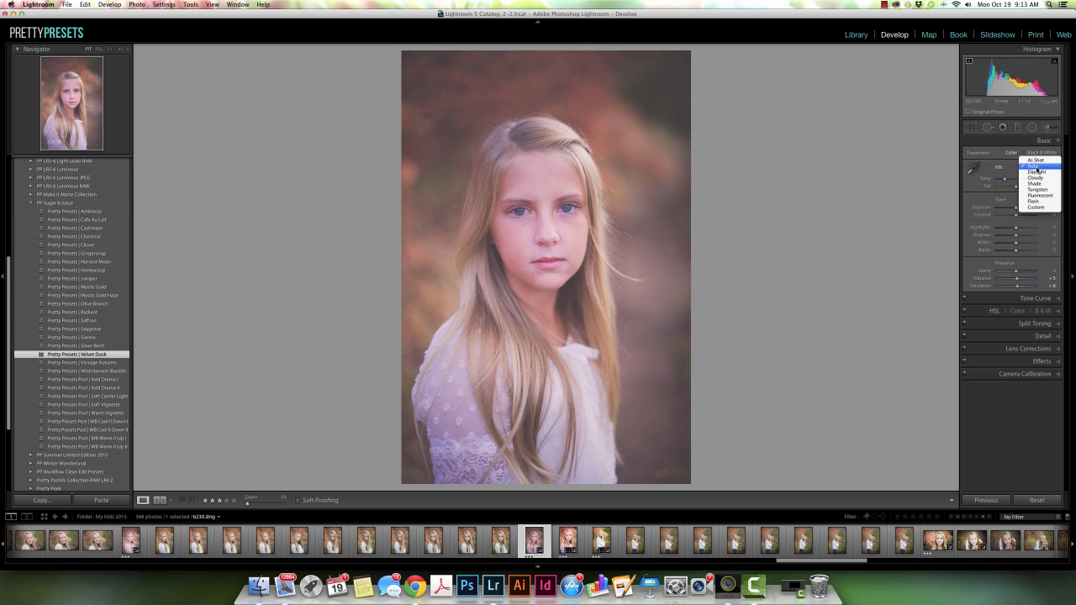
{"action": "left_click", "coordinate": [1037, 160]}
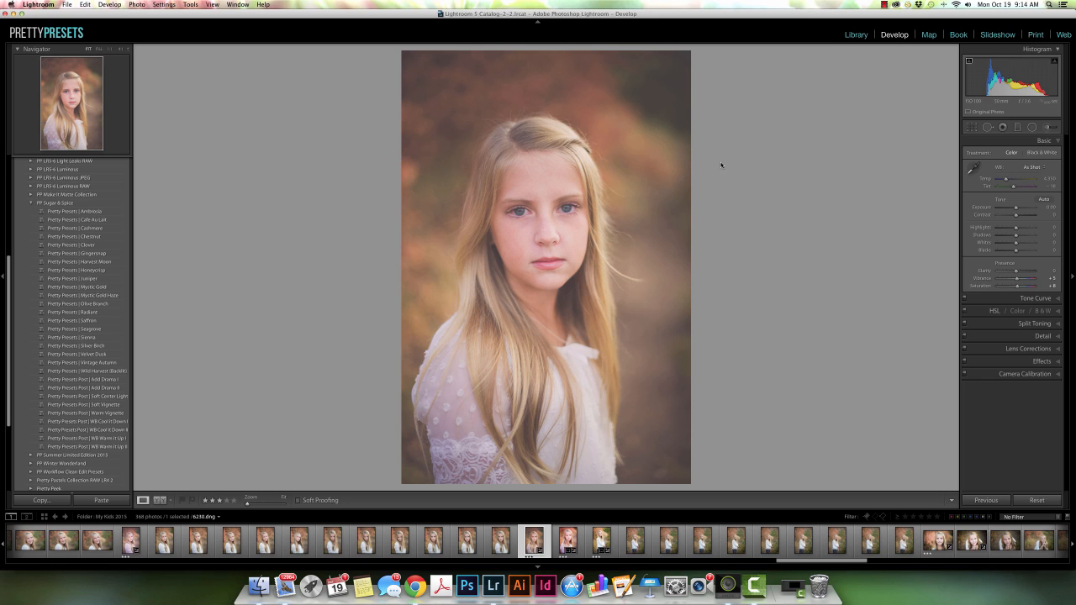
- Brush Sugar Spice | Balance Magenta beneath both eyes and along the base of the nose at size 2 and flow 100
{"action": "left_click", "coordinate": [1047, 128]}
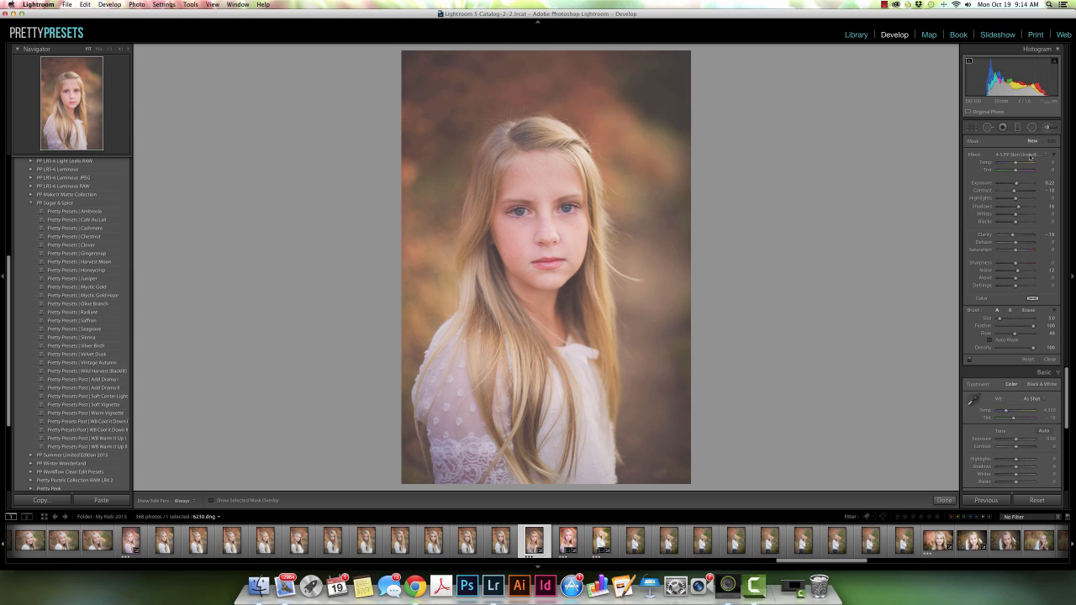
{"action": "left_click", "coordinate": [1031, 156]}
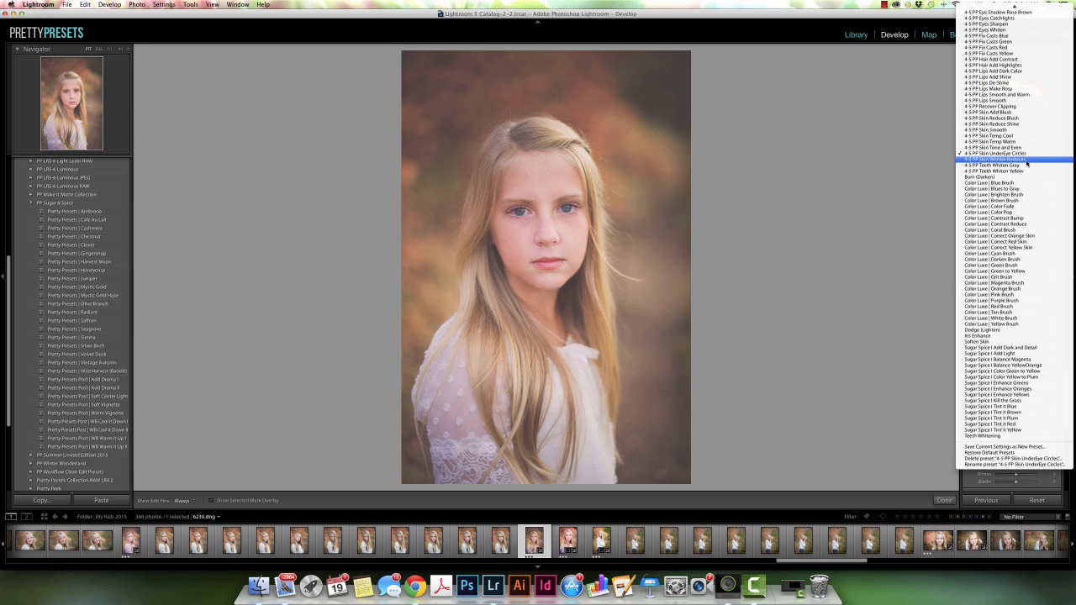
{"action": "left_click", "coordinate": [990, 363]}
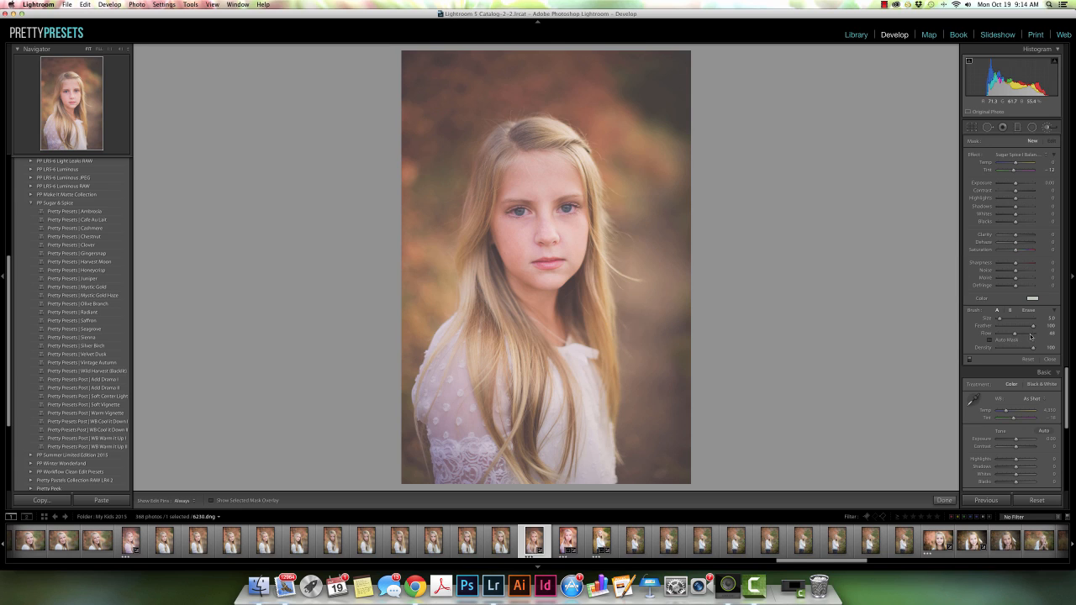
{"action": "left_click_drag", "start_coordinate": [1030, 337], "coordinate": [1036, 336]}
{"action": "key", "text": "z"}
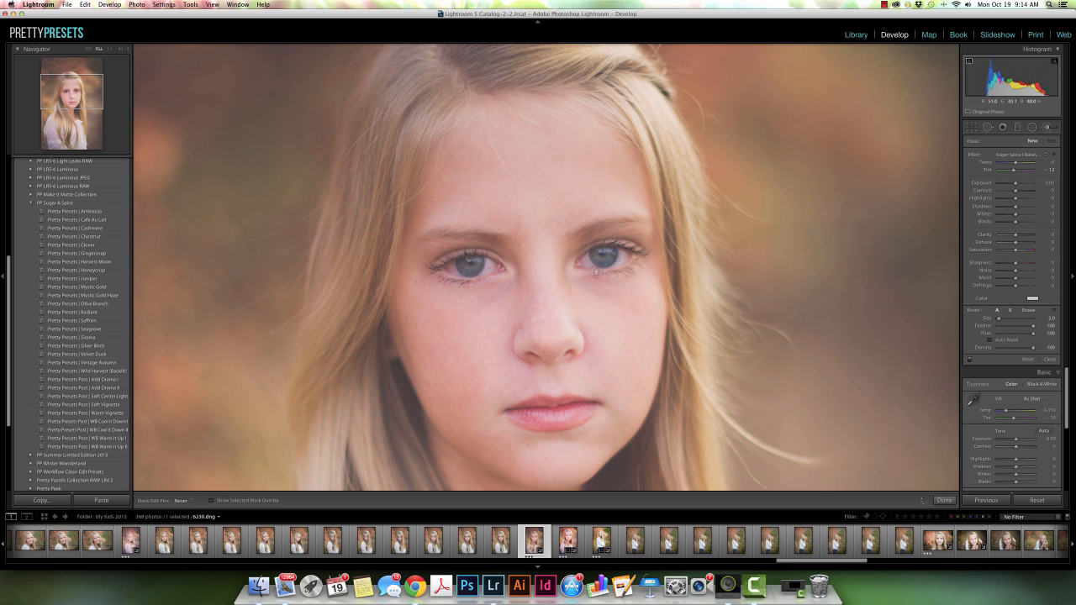
{"action": "mouse_move", "coordinate": [587, 290]}
{"action": "left_mouse_down"}
{"action": "mouse_move", "coordinate": [587, 274]}
{"action": "mouse_move", "coordinate": [580, 287]}
{"action": "left_mouse_up"}
{"action": "key", "text": "h"}
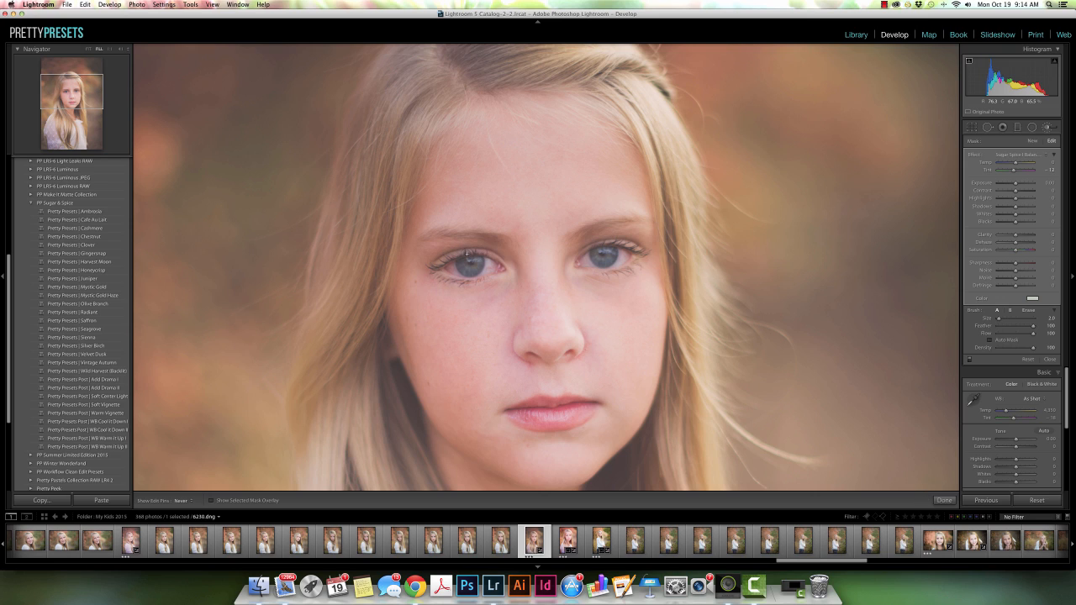
{"action": "mouse_move", "coordinate": [491, 267]}
{"action": "left_mouse_down"}
{"action": "mouse_move", "coordinate": [486, 276]}
{"action": "mouse_move", "coordinate": [452, 266]}
{"action": "left_mouse_up"}
{"action": "mouse_move", "coordinate": [522, 361]}
{"action": "left_mouse_down"}
{"action": "mouse_move", "coordinate": [514, 341]}
{"action": "mouse_move", "coordinate": [530, 363]}
{"action": "mouse_move", "coordinate": [585, 355]}
{"action": "mouse_move", "coordinate": [582, 331]}
{"action": "mouse_move", "coordinate": [582, 352]}
{"action": "mouse_move", "coordinate": [588, 340]}
{"action": "mouse_move", "coordinate": [602, 345]}
{"action": "left_mouse_up"}
- Start a new Balance Magenta adjustment at flow 54 with a larger brush and paint the bridge of the nose
{"action": "left_click", "coordinate": [1033, 141]}
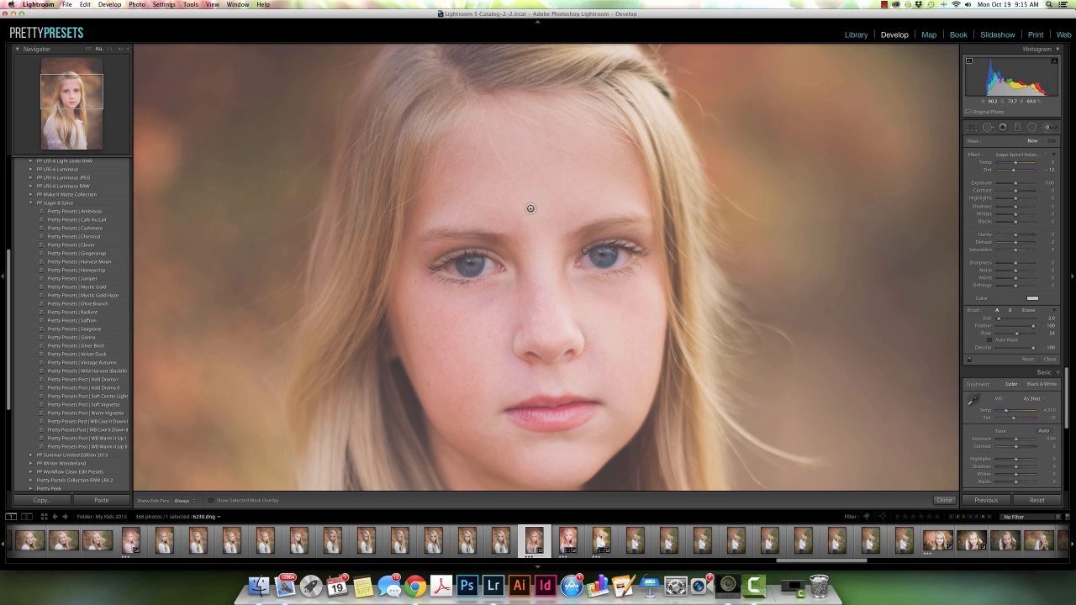
{"action": "scroll", "coordinate": [527, 213], "scroll_direction": "up", "scroll_amount": 8}
{"action": "scroll", "coordinate": [528, 215], "scroll_direction": "up", "scroll_amount": 5}
{"action": "key", "text": "h"}
{"action": "left_click_drag", "start_coordinate": [526, 299], "coordinate": [548, 269]}
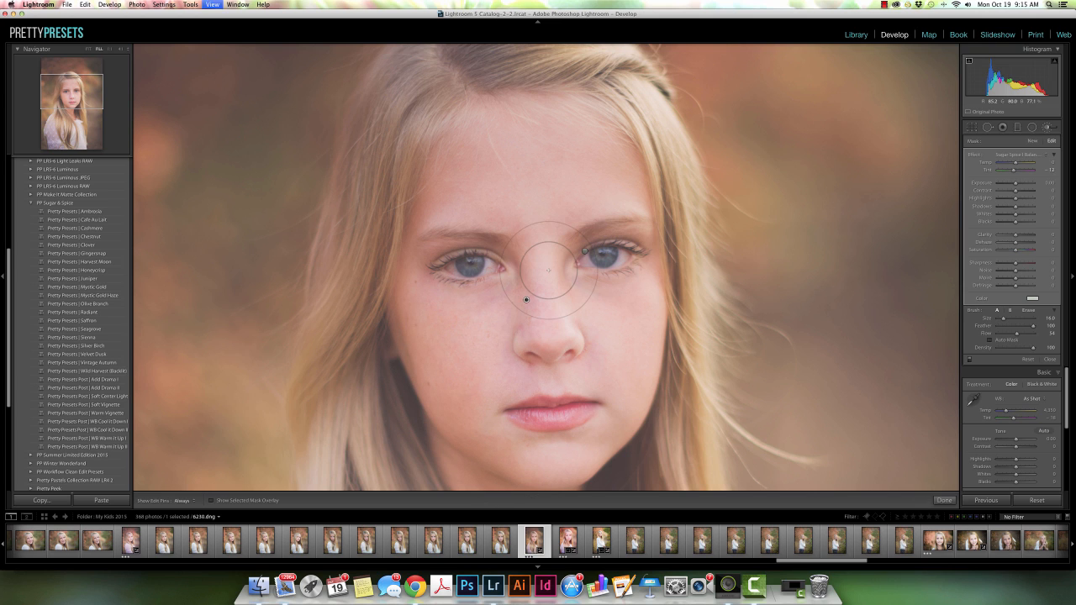
- Continue the Balance Magenta brushing over the face and upper chest, reducing the brush size to 9
{"action": "key", "text": "z"}
{"action": "key", "text": "["}
{"action": "key", "text": "["}
{"action": "key", "text": "["}
{"action": "key", "text": "["}
{"action": "key", "text": "["}
{"action": "key", "text": "["}
{"action": "key", "text": "["}
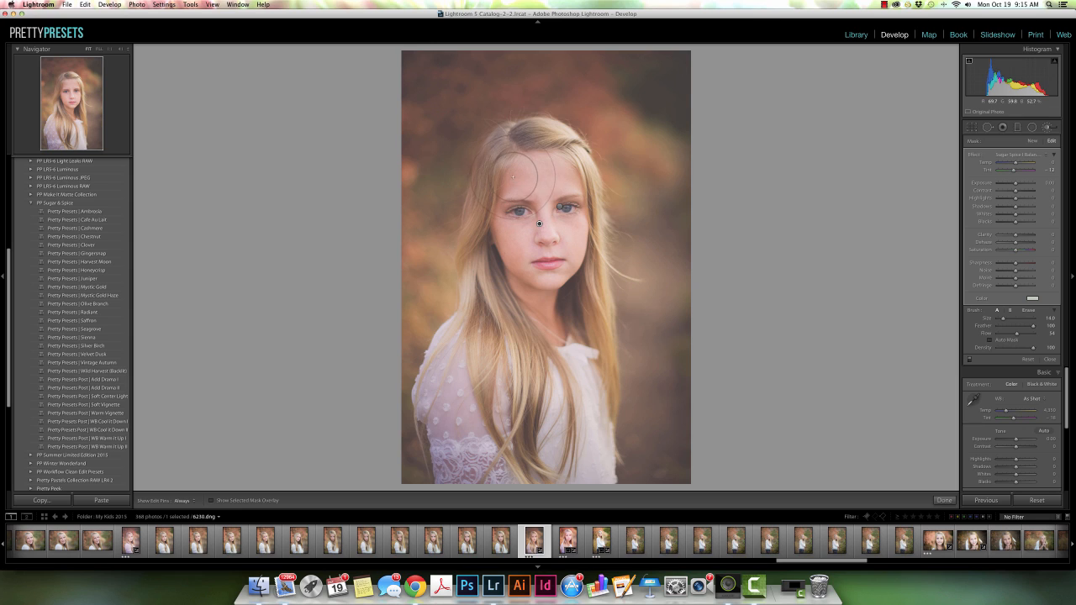
{"action": "key", "text": "h"}
{"action": "key", "text": "h"}
{"action": "key", "text": "h"}
{"action": "left_click_drag", "start_coordinate": [568, 380], "coordinate": [554, 359]}
- Brush Sugar Spice | Balance YellowOrange across the neck below the chin at size 9, and finish the brushwork
{"action": "left_click", "coordinate": [1022, 154]}
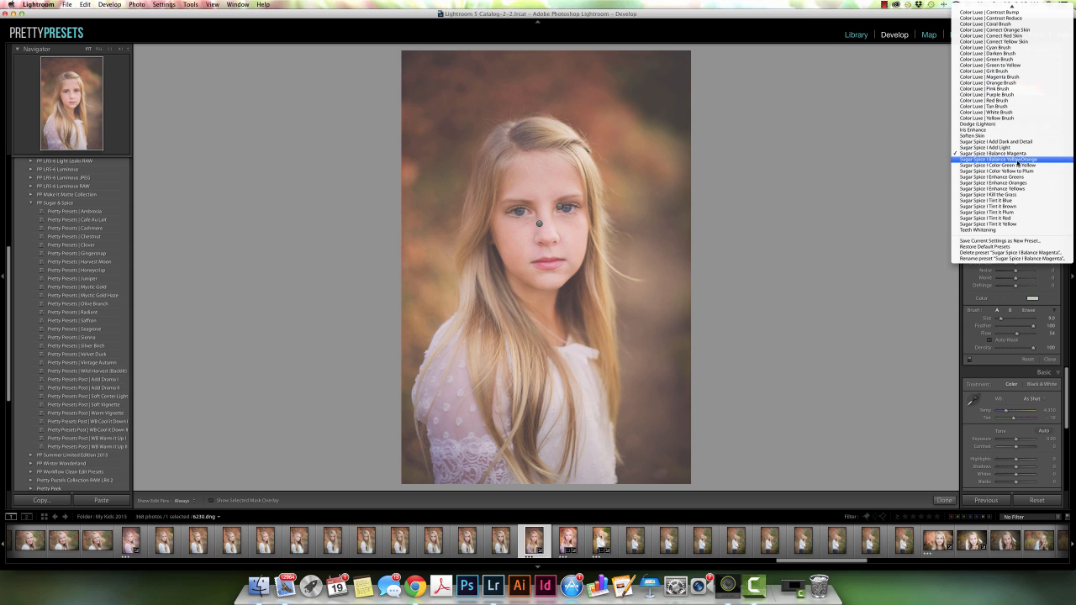
{"action": "left_click", "coordinate": [1018, 162]}
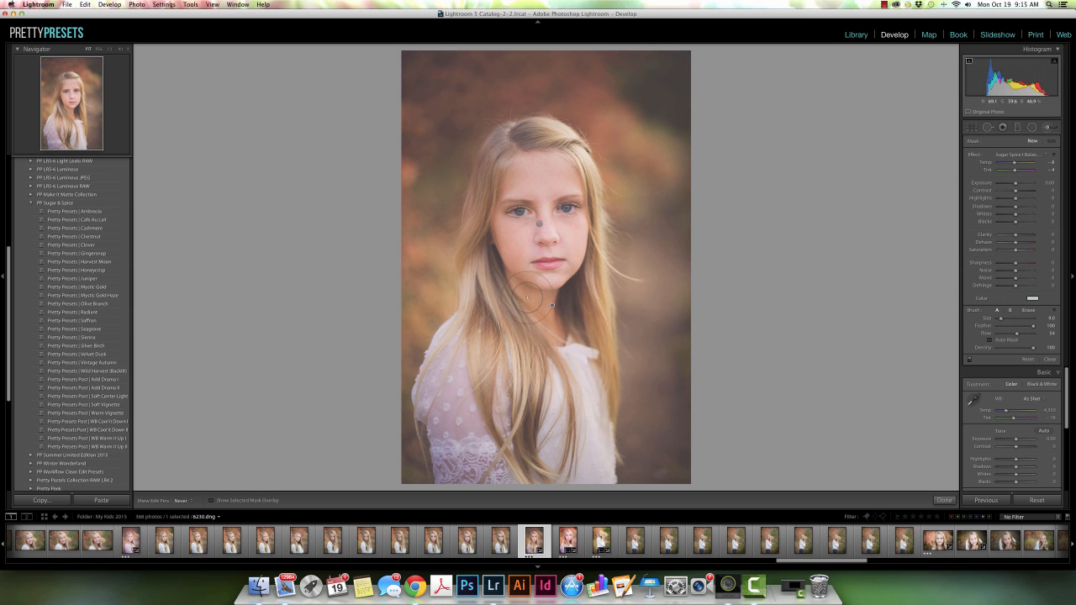
{"action": "mouse_move", "coordinate": [529, 299]}
{"action": "left_mouse_down"}
{"action": "mouse_move", "coordinate": [552, 327]}
{"action": "mouse_move", "coordinate": [542, 297]}
{"action": "mouse_move", "coordinate": [557, 332]}
{"action": "mouse_move", "coordinate": [548, 337]}
{"action": "mouse_move", "coordinate": [544, 319]}
{"action": "mouse_move", "coordinate": [556, 333]}
{"action": "mouse_move", "coordinate": [568, 321]}
{"action": "mouse_move", "coordinate": [542, 296]}
{"action": "mouse_move", "coordinate": [546, 319]}
{"action": "mouse_move", "coordinate": [521, 284]}
{"action": "mouse_move", "coordinate": [558, 333]}
{"action": "mouse_move", "coordinate": [538, 312]}
{"action": "mouse_move", "coordinate": [547, 296]}
{"action": "left_mouse_up"}
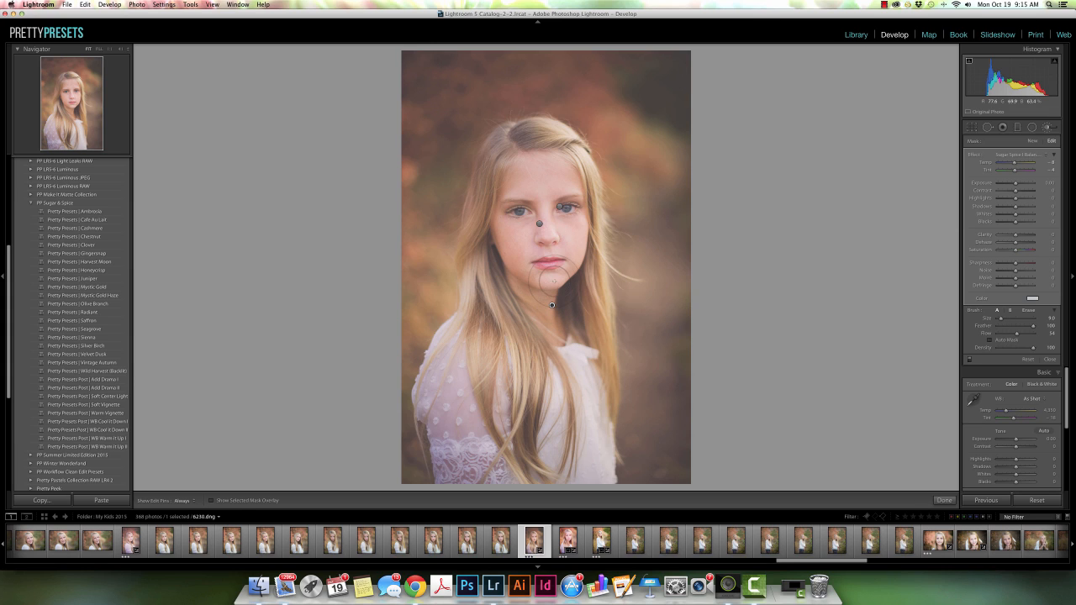
{"action": "left_click", "coordinate": [944, 500]}
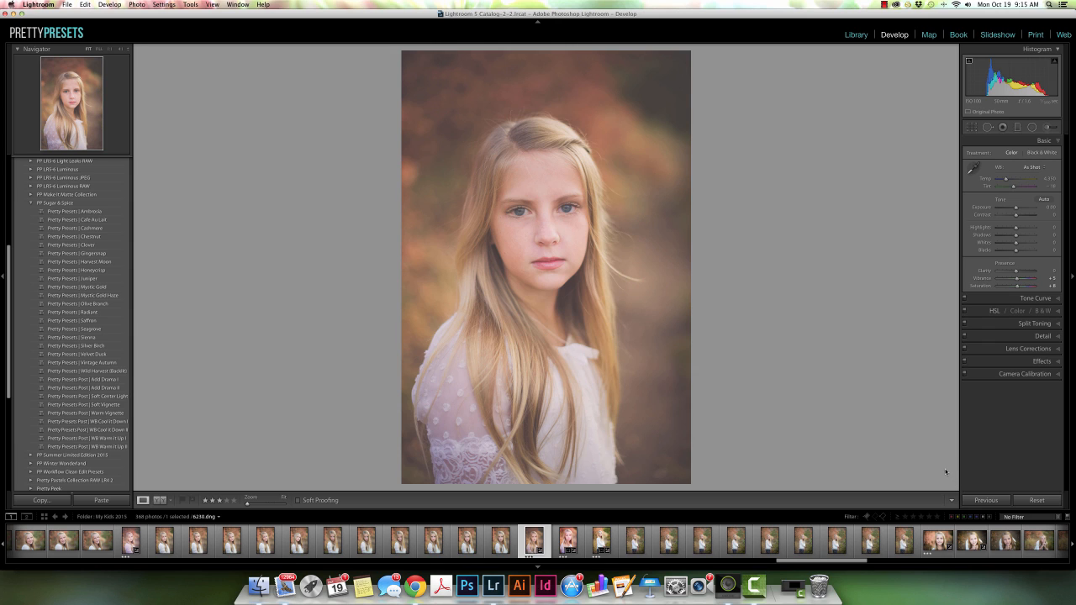
- Compare the brushed Velvet Dusk edit before and after side by side, and return the portrait to its Import history state
{"action": "key", "text": "y"}
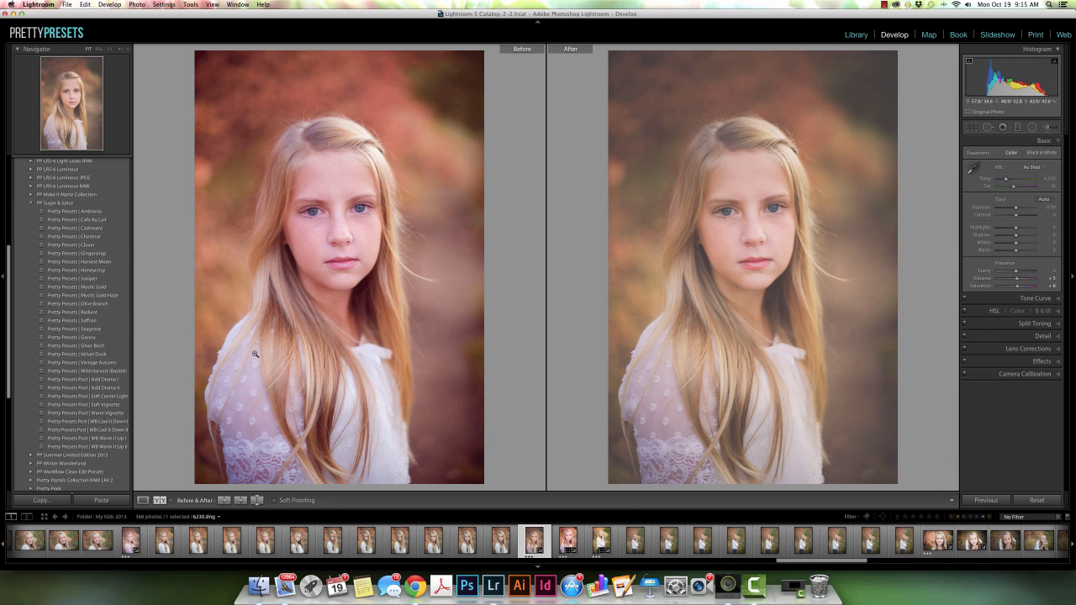
{"action": "scroll", "coordinate": [99, 429], "scroll_direction": "down", "scroll_amount": 10}
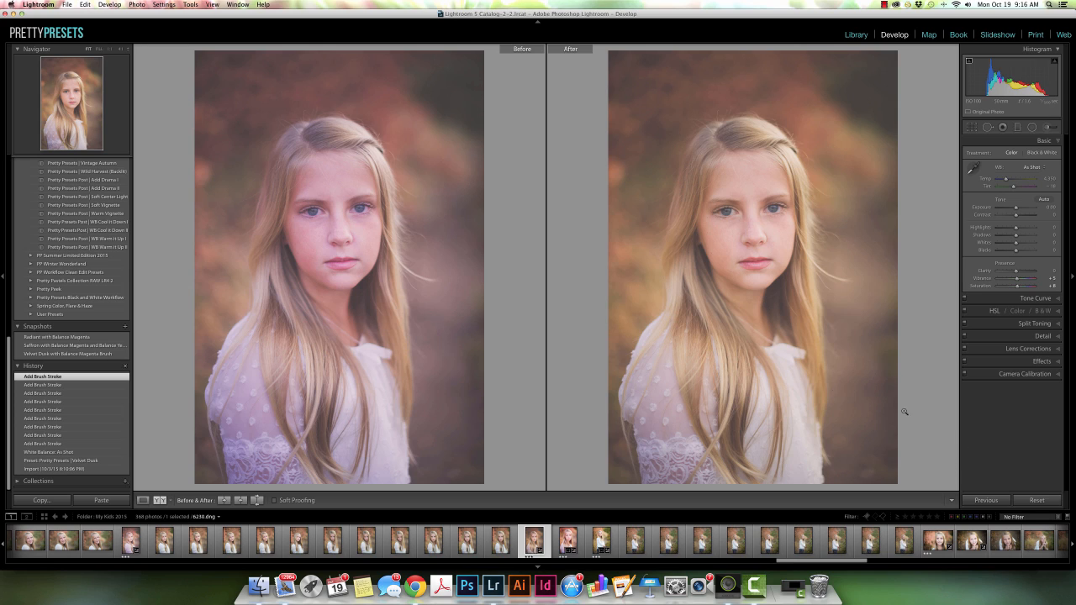
{"action": "left_click", "coordinate": [106, 468]}
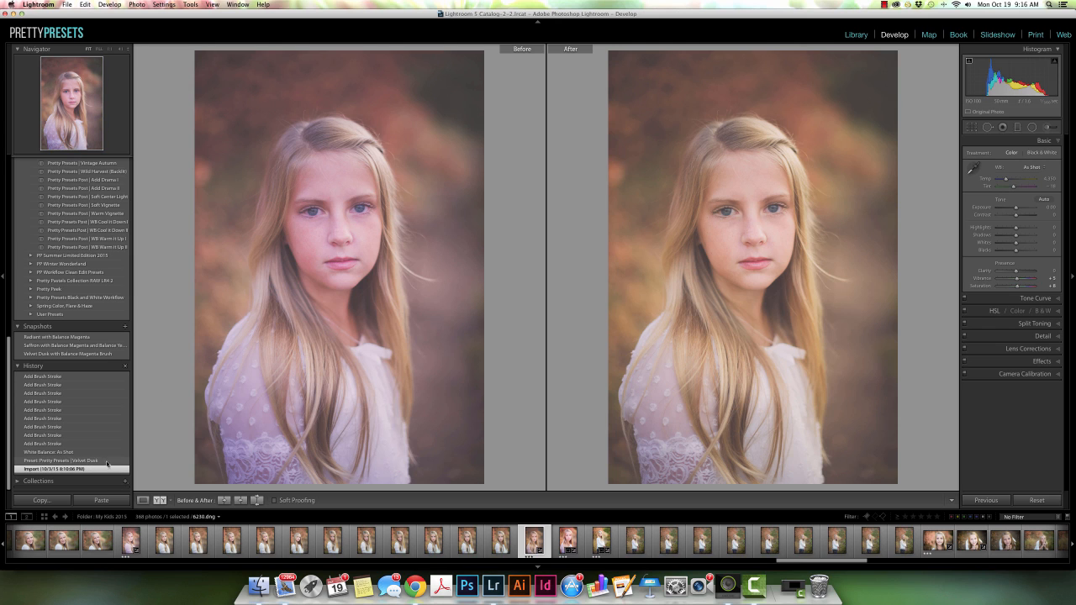
{"action": "key", "text": "y"}
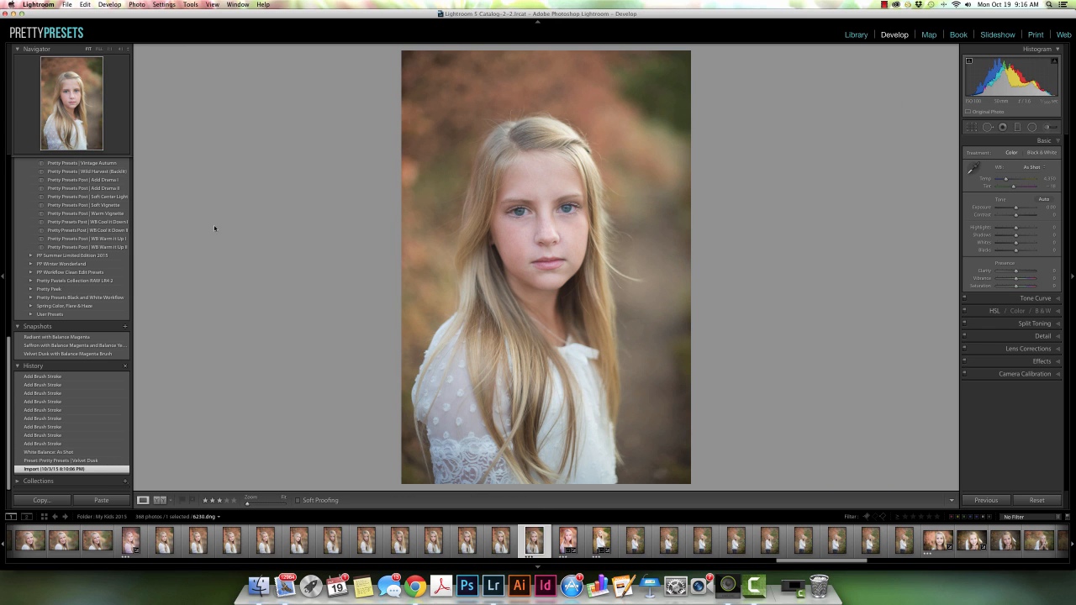
- Apply the Pretty Presets | Saffron preset to the portrait and lower the white balance tint to +7
{"action": "scroll", "coordinate": [113, 303], "scroll_direction": "up", "scroll_amount": 8}
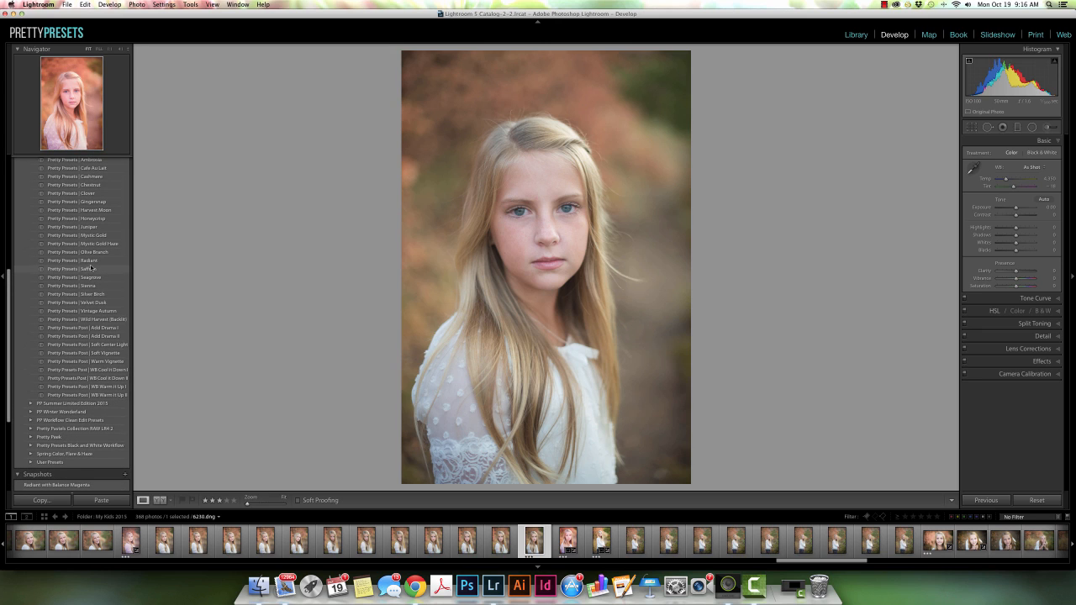
{"action": "left_click", "coordinate": [90, 270]}
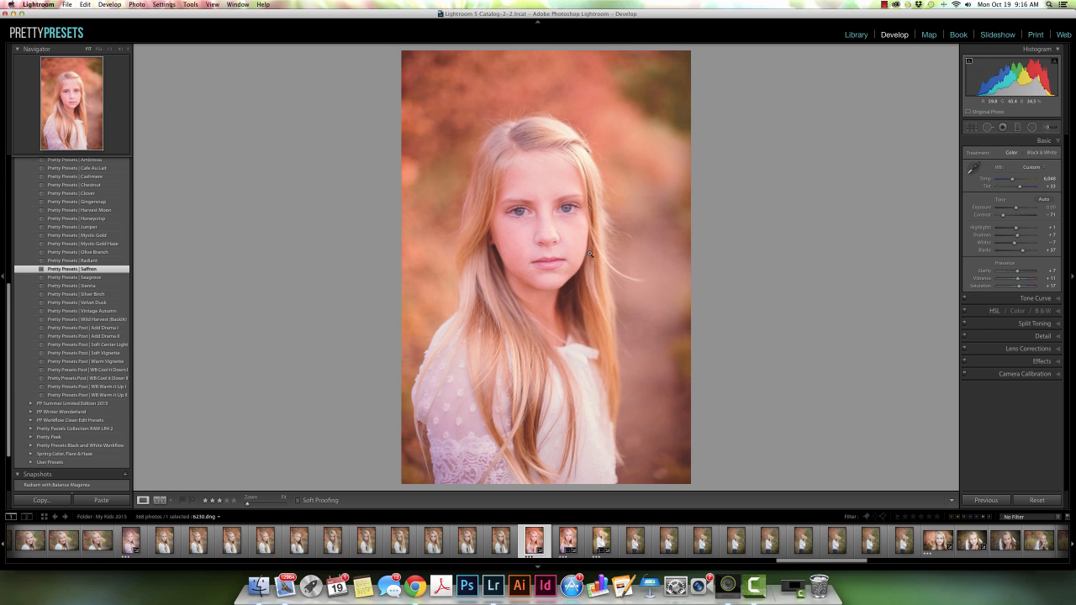
{"action": "left_click", "coordinate": [1033, 170]}
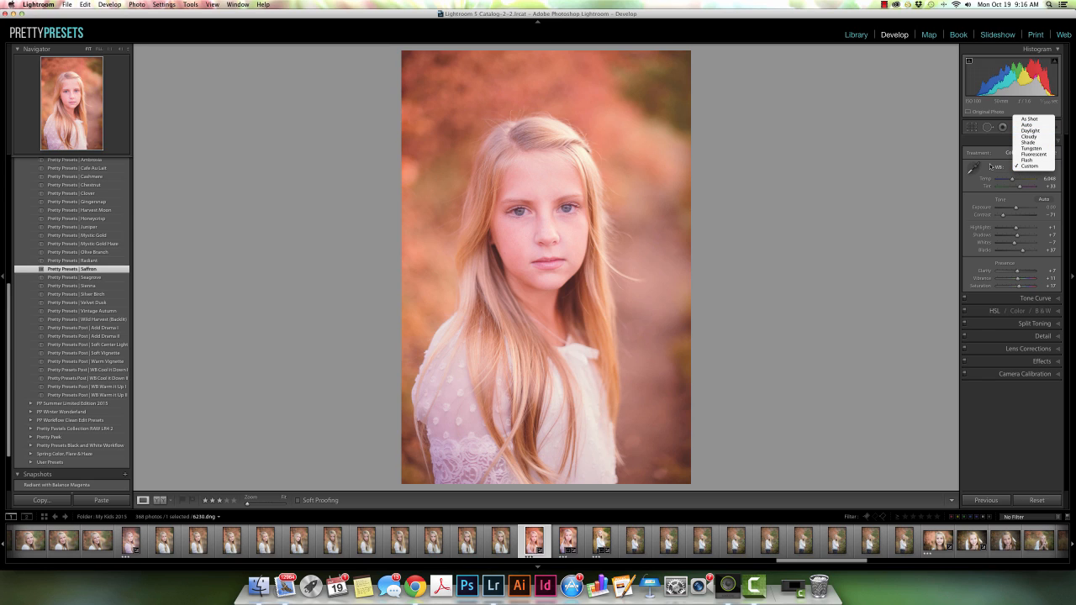
{"action": "left_click", "coordinate": [989, 166]}
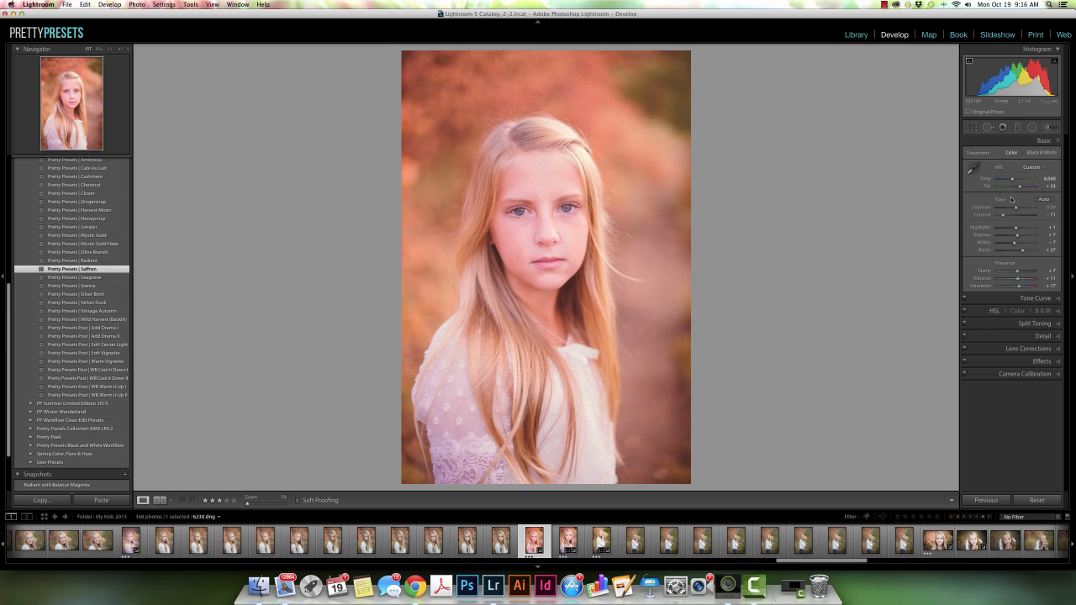
{"action": "left_click", "coordinate": [1021, 188]}
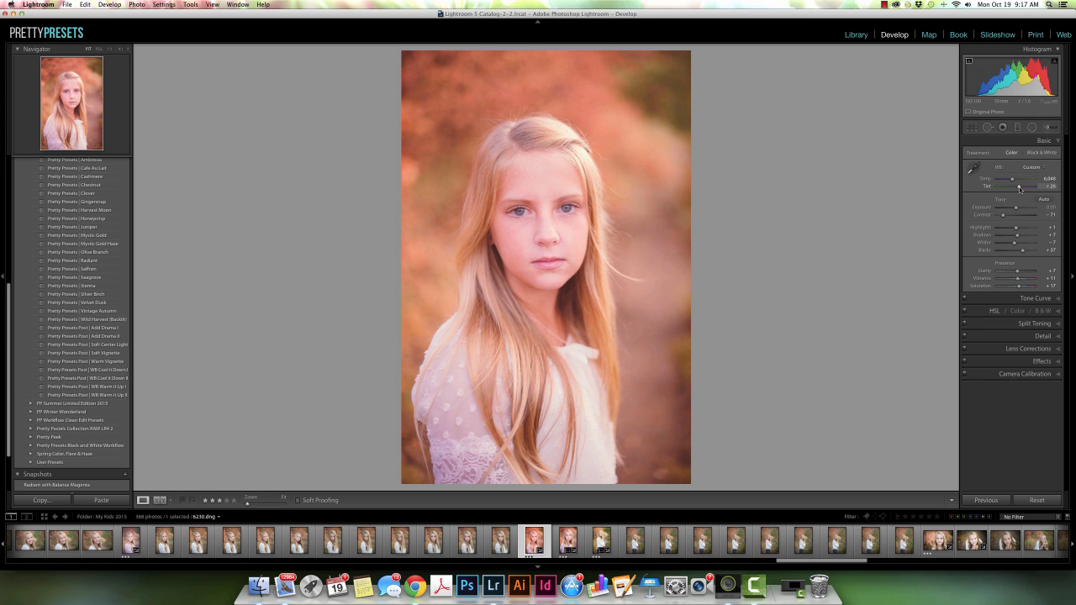
{"action": "left_click_drag", "start_coordinate": [1020, 188], "coordinate": [1017, 189]}
{"action": "left_click_drag", "start_coordinate": [1018, 188], "coordinate": [1017, 189]}
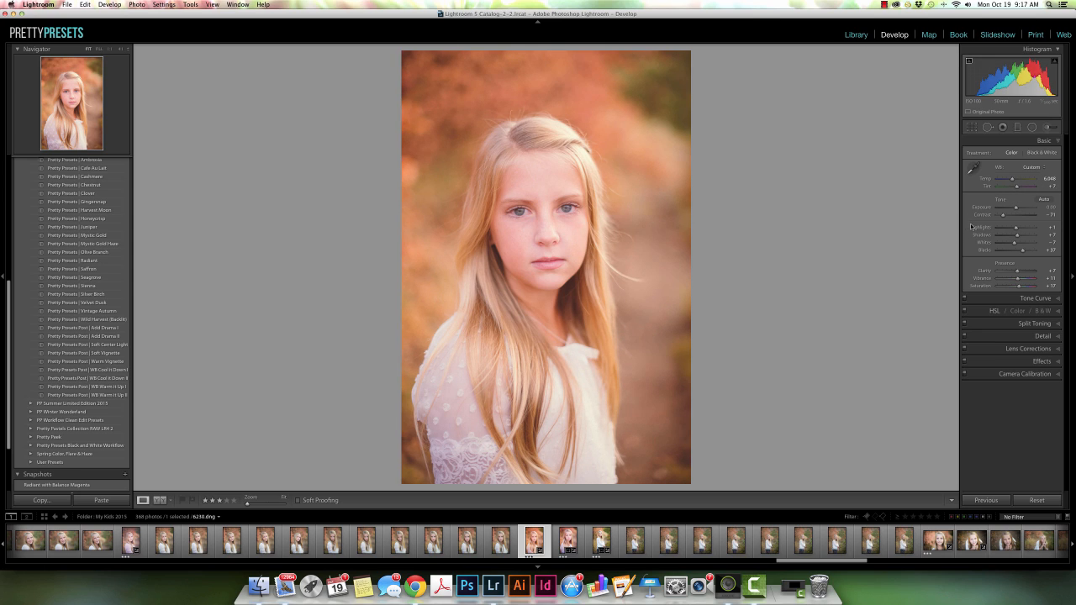
- Brush Sugar Spice | Balance Magenta beneath both eyes at size 3 and flow 54
{"action": "left_click", "coordinate": [1049, 127]}
{"action": "left_click", "coordinate": [1031, 157]}
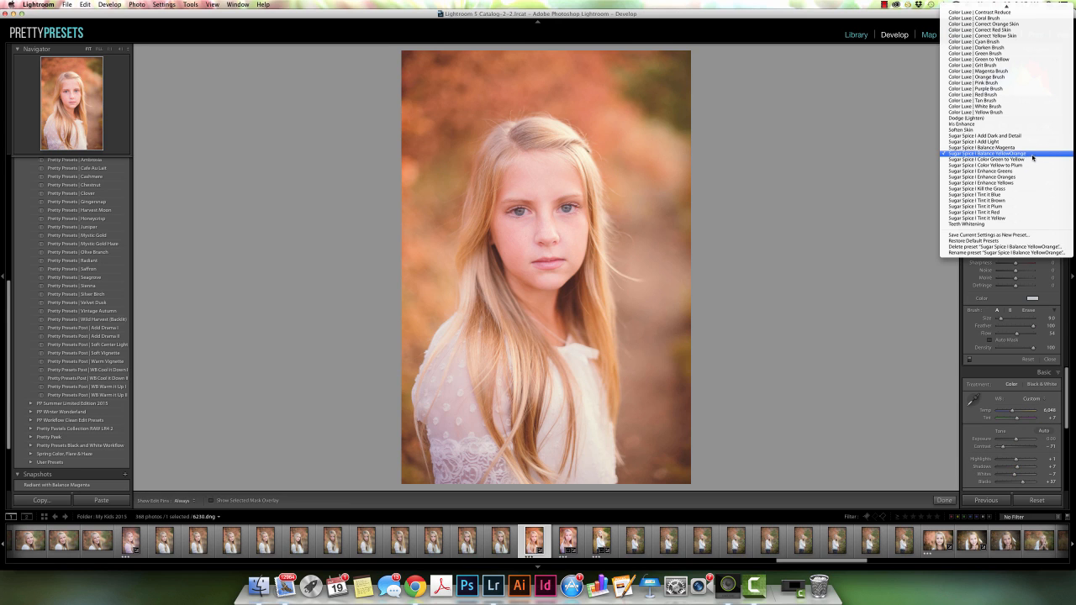
{"action": "left_click", "coordinate": [1026, 150]}
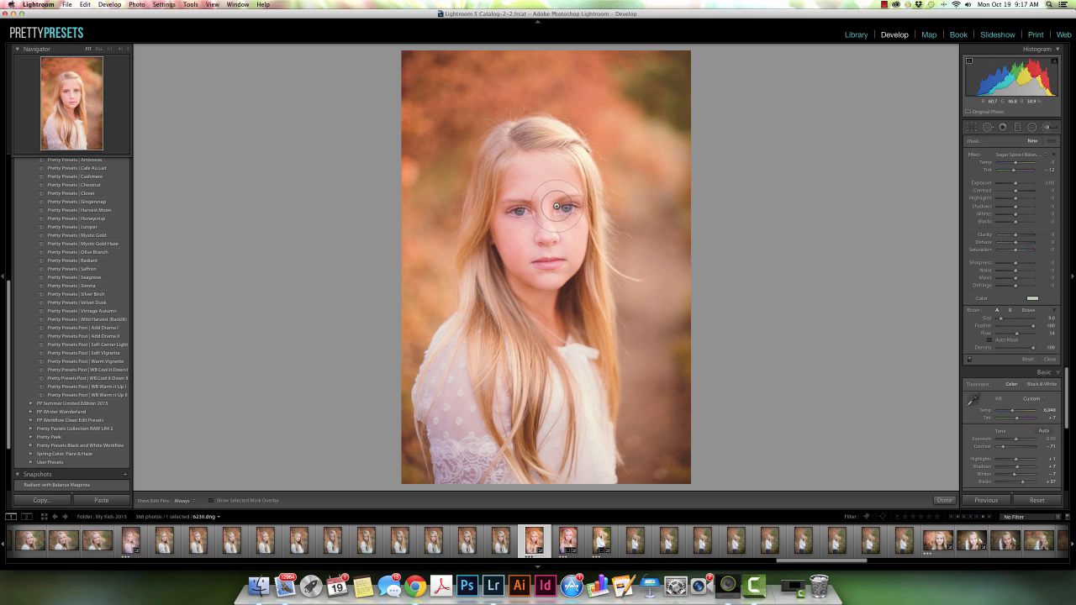
{"action": "key", "text": "super+equal"}
{"action": "key", "text": "bracketleft"}
{"action": "key", "text": "bracketleft"}
{"action": "key", "text": "bracketleft"}
{"action": "key", "text": "bracketleft"}
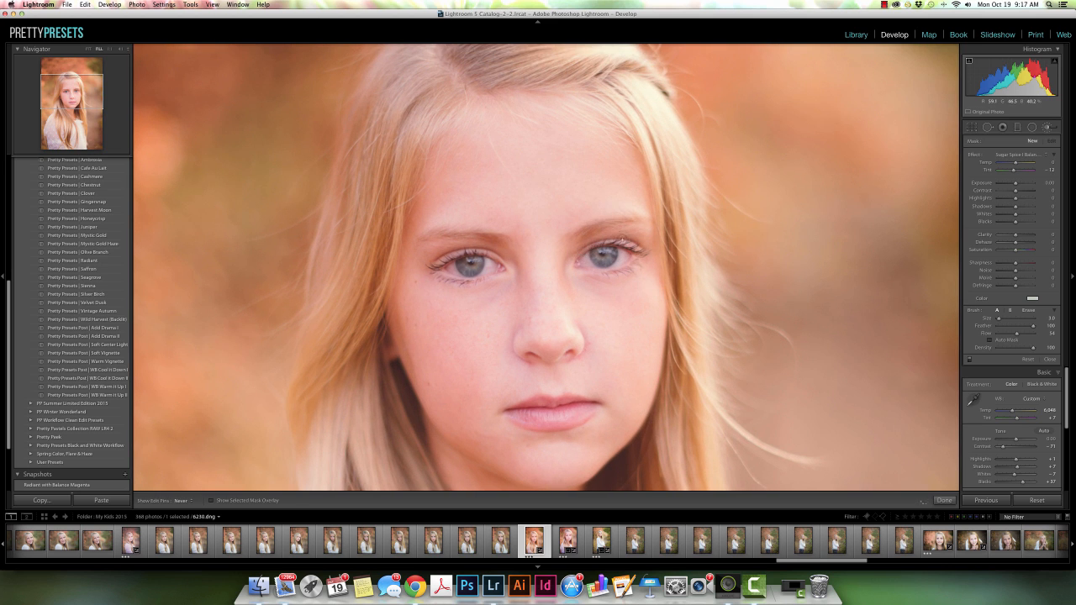
{"action": "mouse_move", "coordinate": [638, 258]}
{"action": "left_mouse_down"}
{"action": "mouse_move", "coordinate": [601, 278]}
{"action": "mouse_move", "coordinate": [618, 272]}
{"action": "mouse_move", "coordinate": [581, 253]}
{"action": "mouse_move", "coordinate": [609, 273]}
{"action": "mouse_move", "coordinate": [589, 288]}
{"action": "mouse_move", "coordinate": [577, 274]}
{"action": "left_mouse_up"}
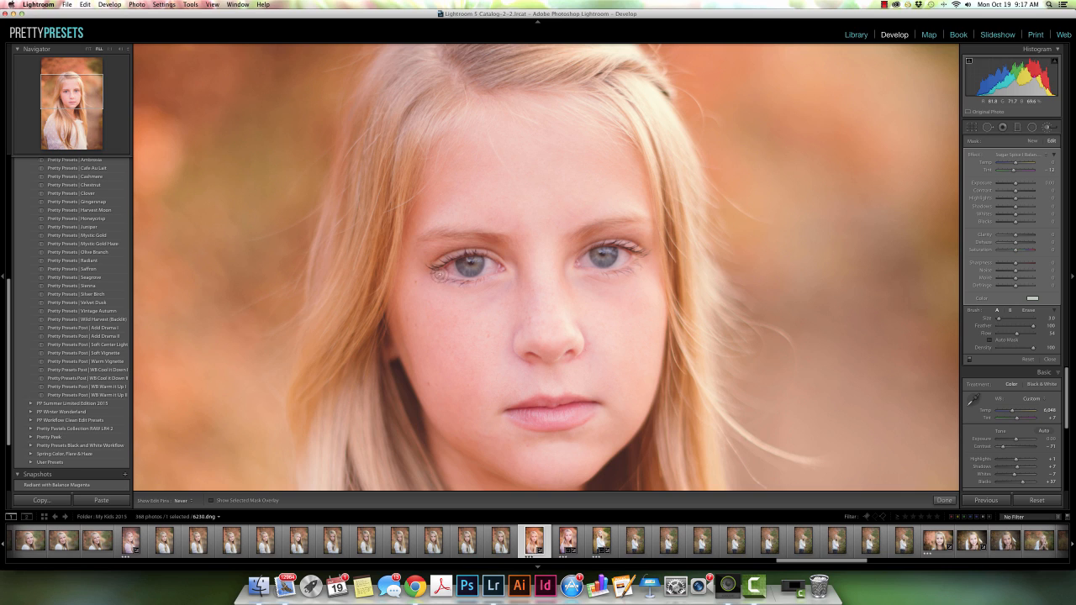
{"action": "left_click_drag", "start_coordinate": [440, 275], "coordinate": [494, 279]}
{"action": "key", "text": "h"}
{"action": "key", "text": "h"}
{"action": "key", "text": "h"}
- Start a new Balance Magenta adjustment at size 17, brush the shadowed forehead side, cheek and chin, and show the mask overlay
{"action": "left_click", "coordinate": [1034, 142]}
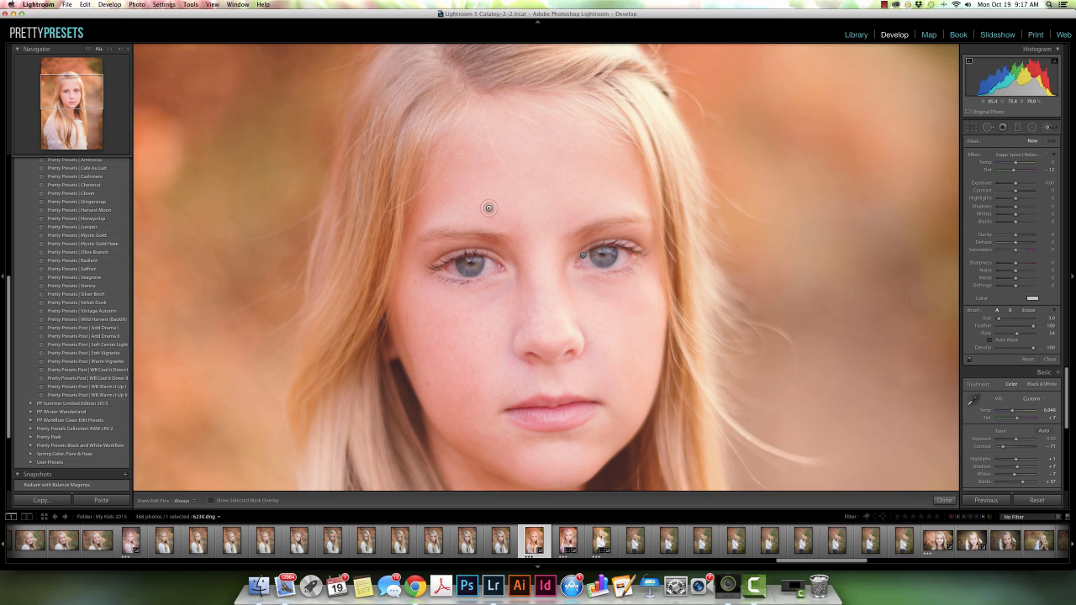
{"action": "scroll", "coordinate": [496, 206], "scroll_direction": "up", "scroll_amount": 4}
{"action": "scroll", "coordinate": [496, 206], "scroll_direction": "up", "scroll_amount": 10}
{"action": "mouse_move", "coordinate": [450, 172]}
{"action": "left_mouse_down"}
{"action": "mouse_move", "coordinate": [443, 204]}
{"action": "mouse_move", "coordinate": [460, 180]}
{"action": "mouse_move", "coordinate": [500, 205]}
{"action": "mouse_move", "coordinate": [442, 183]}
{"action": "mouse_move", "coordinate": [469, 198]}
{"action": "left_mouse_up"}
{"action": "left_click_drag", "start_coordinate": [540, 467], "coordinate": [546, 462]}
{"action": "key", "text": "o"}
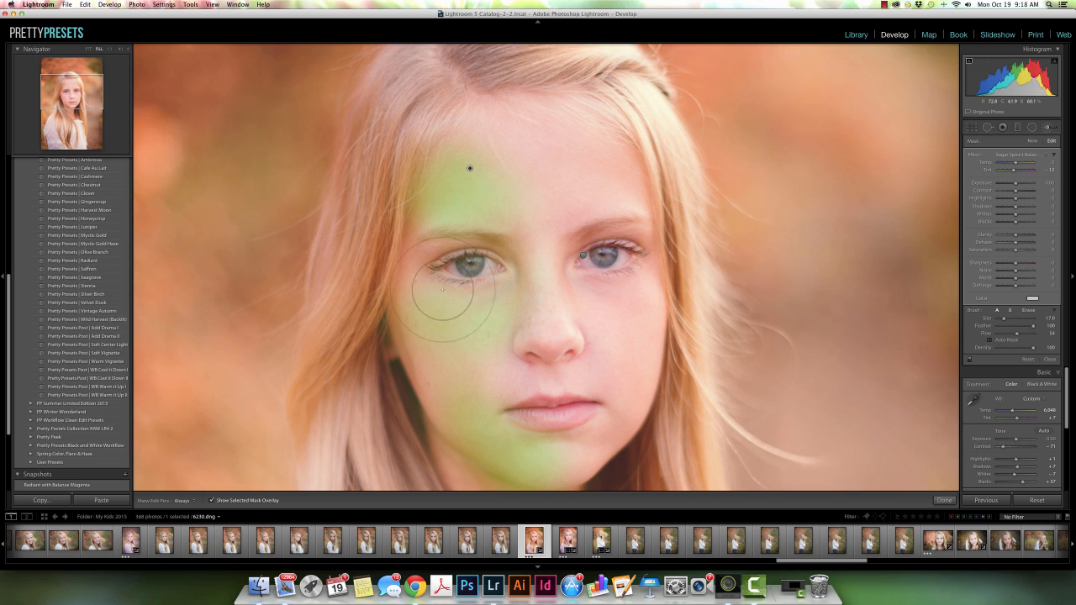
- Extend the Balance Magenta mask across the cheek below the eye, the nose and the opposite cheek, and hide the mask overlay
{"action": "mouse_move", "coordinate": [422, 281]}
{"action": "left_mouse_down"}
{"action": "mouse_move", "coordinate": [442, 363]}
{"action": "mouse_move", "coordinate": [427, 383]}
{"action": "mouse_move", "coordinate": [490, 319]}
{"action": "left_mouse_up"}
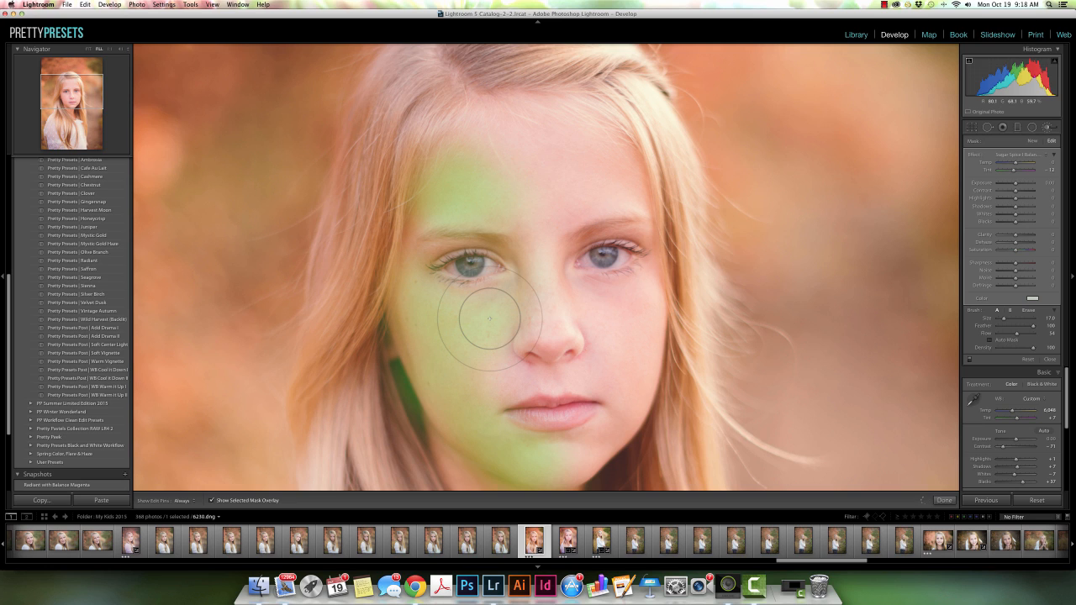
{"action": "mouse_move", "coordinate": [504, 384]}
{"action": "left_mouse_down"}
{"action": "mouse_move", "coordinate": [539, 349]}
{"action": "mouse_move", "coordinate": [517, 345]}
{"action": "mouse_move", "coordinate": [525, 377]}
{"action": "left_mouse_up"}
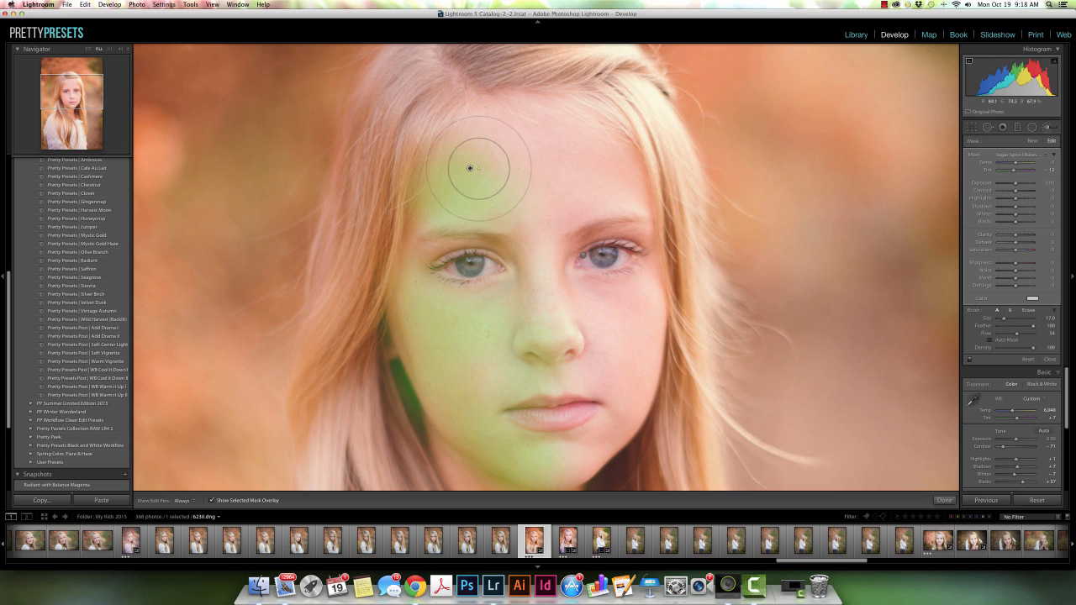
{"action": "mouse_move", "coordinate": [619, 299]}
{"action": "left_mouse_down"}
{"action": "mouse_move", "coordinate": [603, 322]}
{"action": "mouse_move", "coordinate": [630, 383]}
{"action": "left_mouse_up"}
{"action": "key", "text": "alt+equal"}
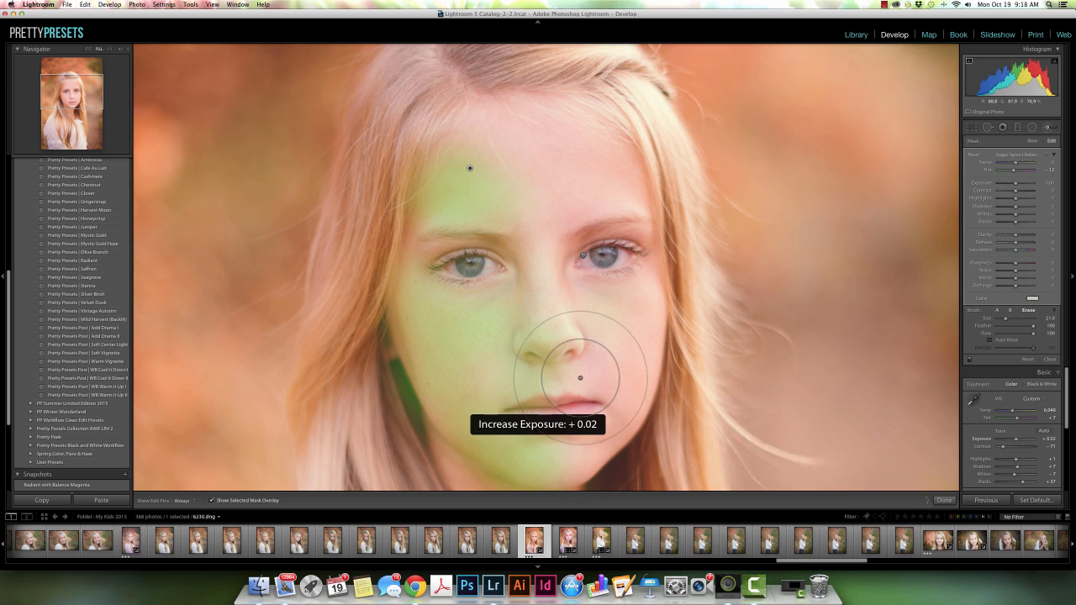
{"action": "key", "text": "alt+minus"}
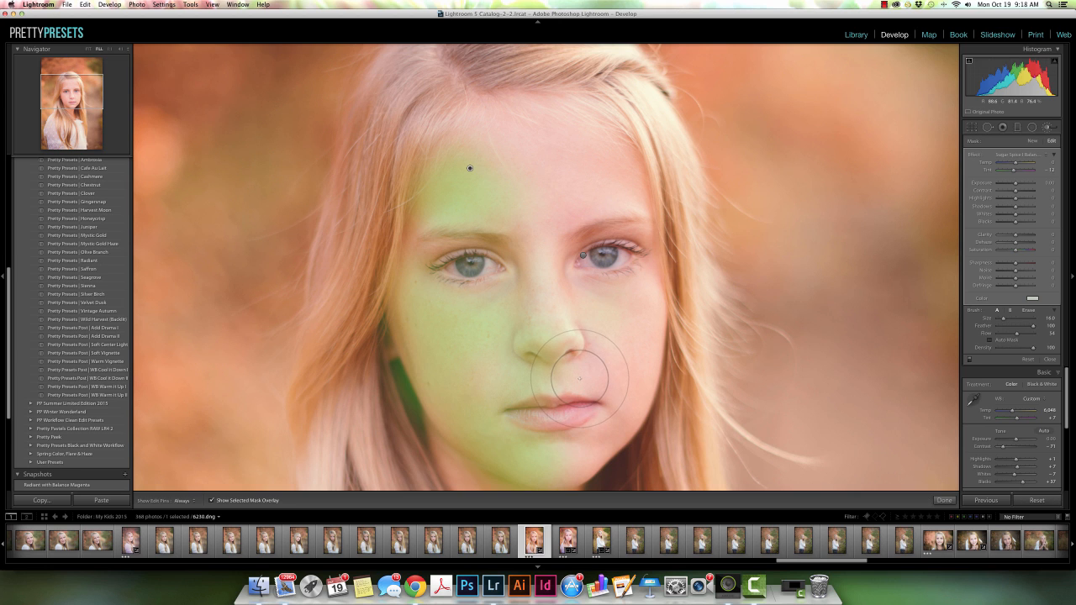
{"action": "key", "text": "z"}
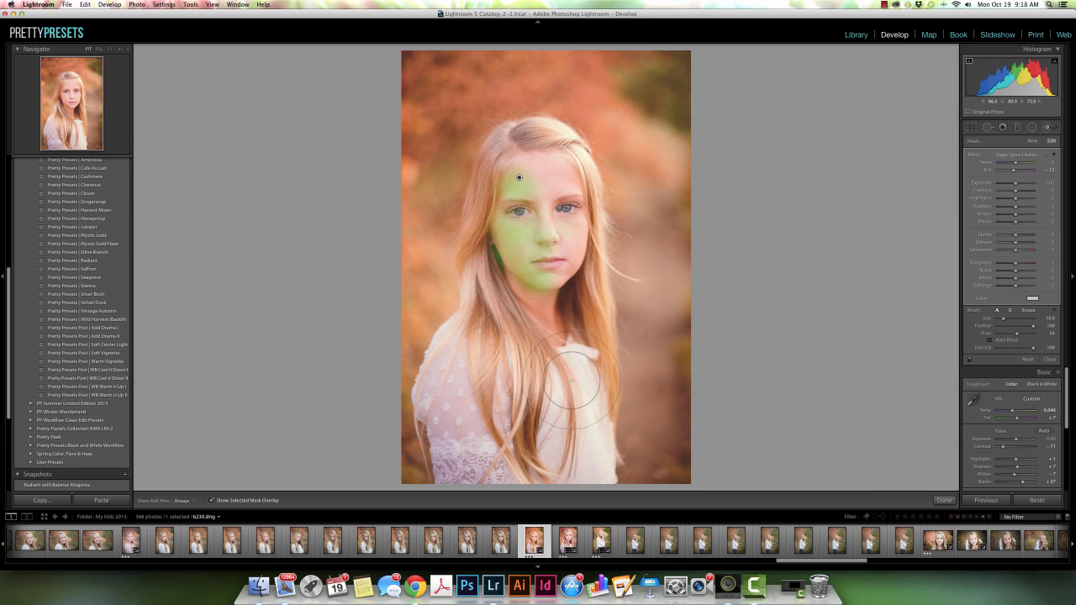
{"action": "key", "text": "h"}
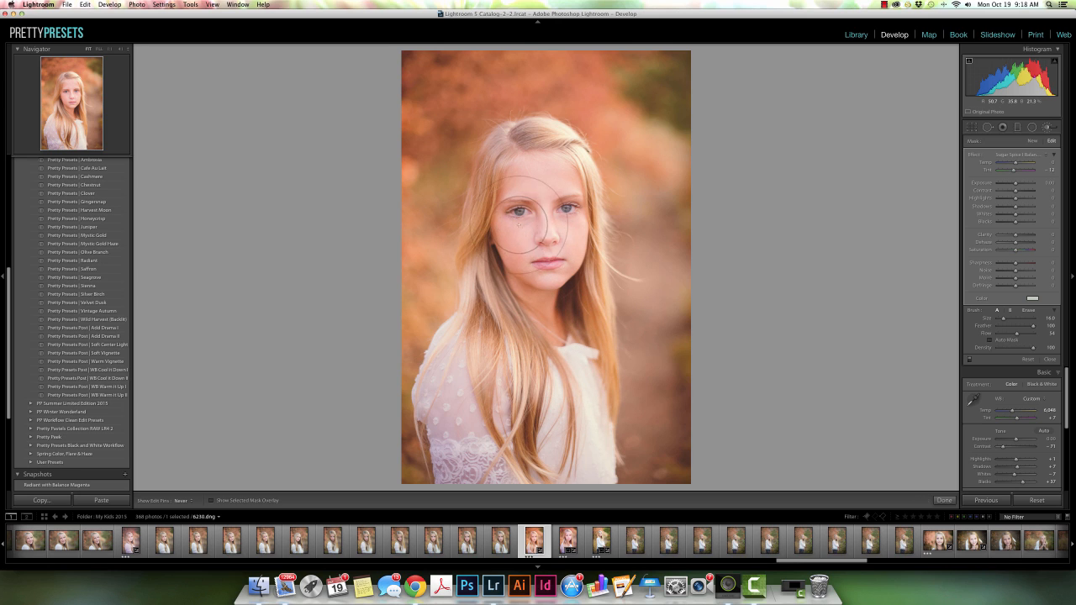
{"action": "key", "text": "h"}
- Choose the Sugar Spice | Balance YellowOrange brush, reduce its size to 9, and brush over the girl's neck
{"action": "left_click", "coordinate": [1026, 158]}
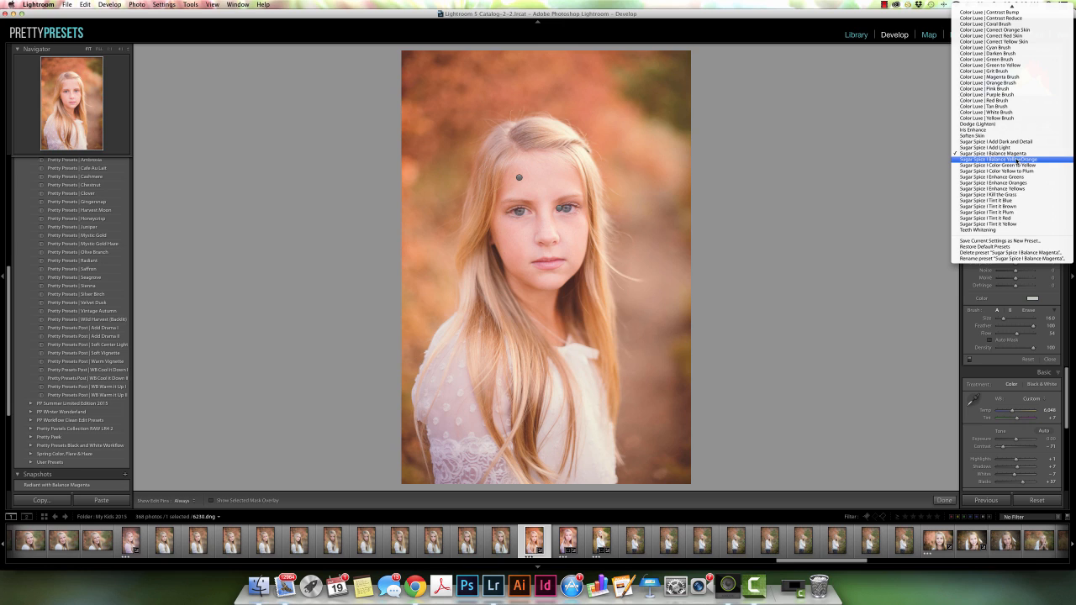
{"action": "left_click", "coordinate": [1025, 159]}
{"action": "key", "text": "bracketleft"}
{"action": "key", "text": "bracketleft"}
{"action": "key", "text": "bracketleft"}
{"action": "key", "text": "bracketleft"}
{"action": "key", "text": "bracketleft"}
{"action": "key", "text": "bracketleft"}
{"action": "key", "text": "bracketleft"}
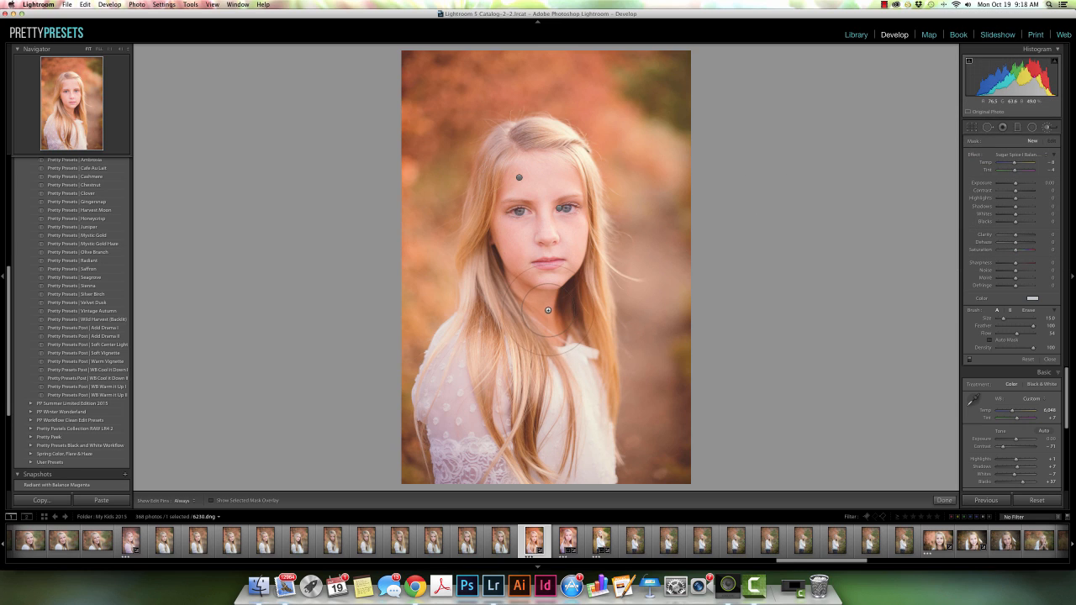
{"action": "key", "text": "h"}
{"action": "left_click_drag", "start_coordinate": [547, 311], "coordinate": [586, 336]}
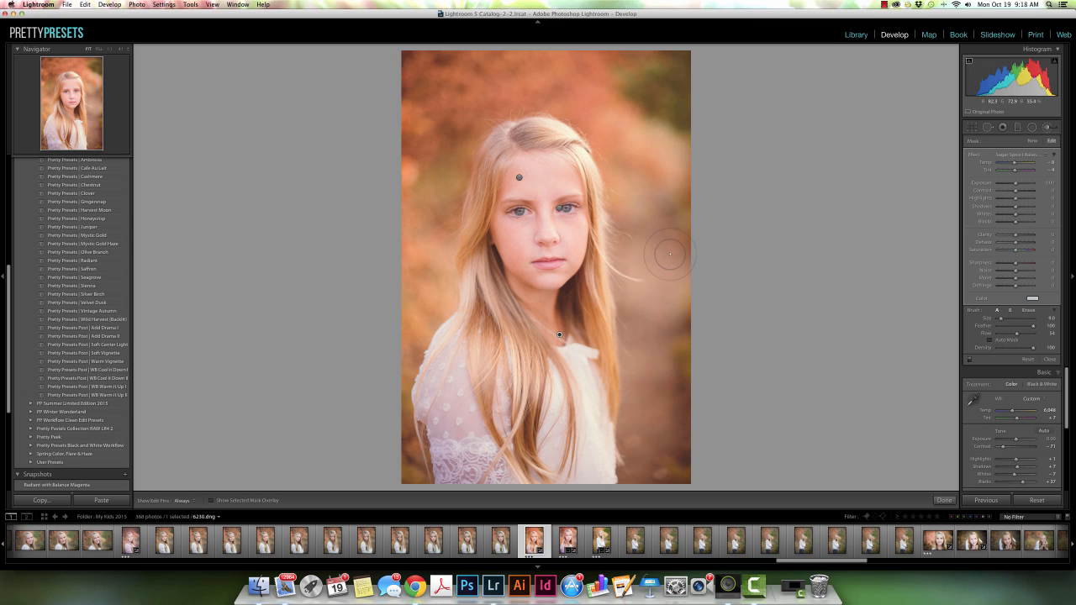
- Layer a second Balance YellowOrange adjustment at size 9 over the neck and finish the brush adjustments
{"action": "left_click", "coordinate": [1034, 141]}
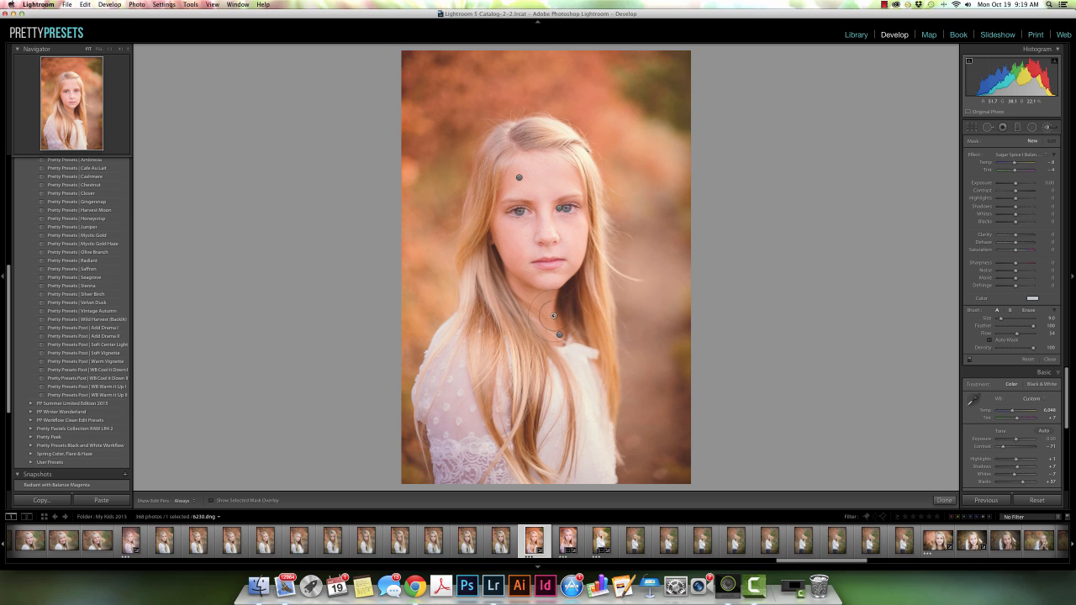
{"action": "key", "text": "h"}
{"action": "key", "text": "h"}
{"action": "left_click_drag", "start_coordinate": [550, 383], "coordinate": [553, 380]}
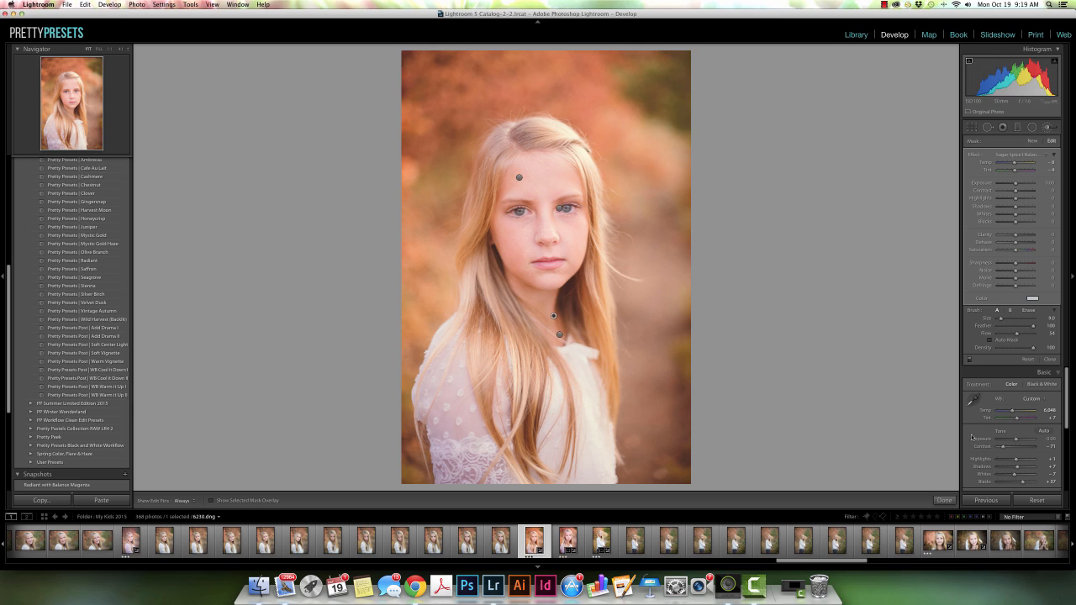
{"action": "left_click", "coordinate": [943, 501]}
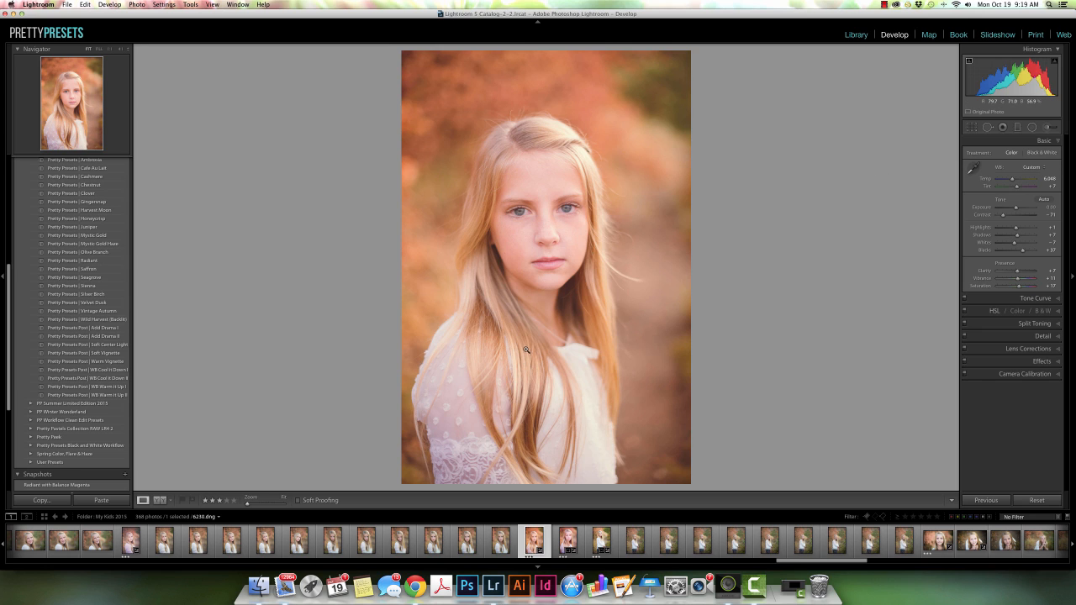
- Compare before and after side by side, using the Pretty Presets | Saffron history state as the before version
{"action": "key", "text": "y"}
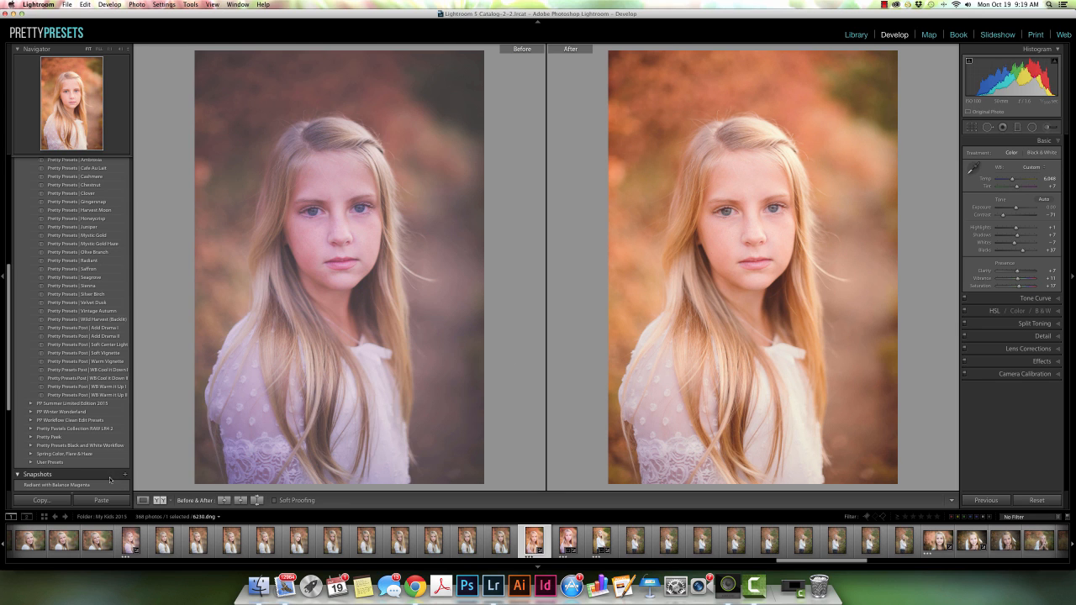
{"action": "scroll", "coordinate": [109, 479], "scroll_direction": "down", "scroll_amount": 5}
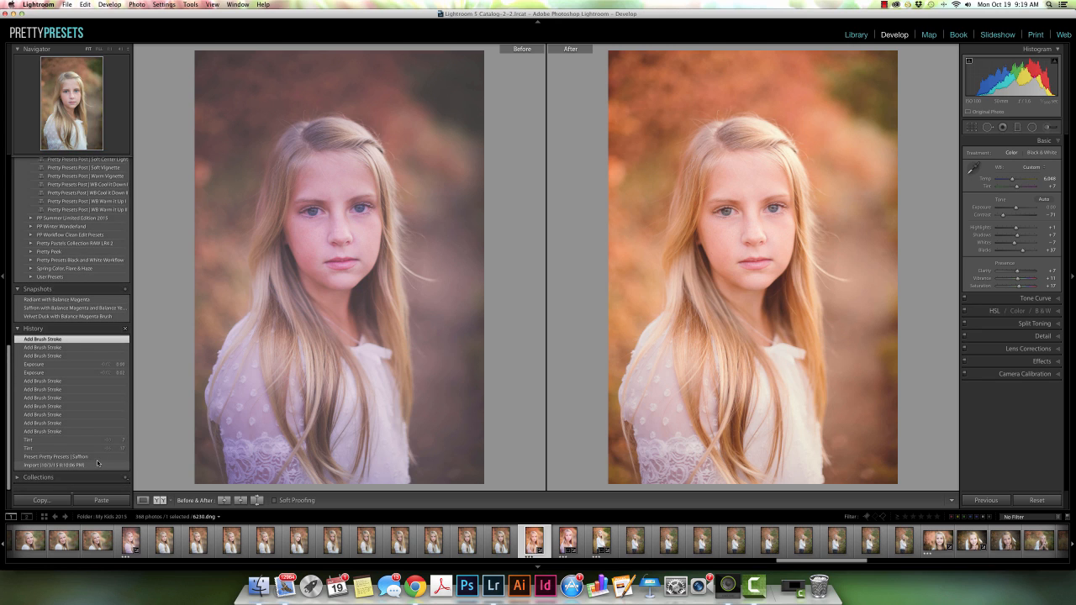
{"action": "left_click_drag", "start_coordinate": [251, 370], "coordinate": [306, 337]}
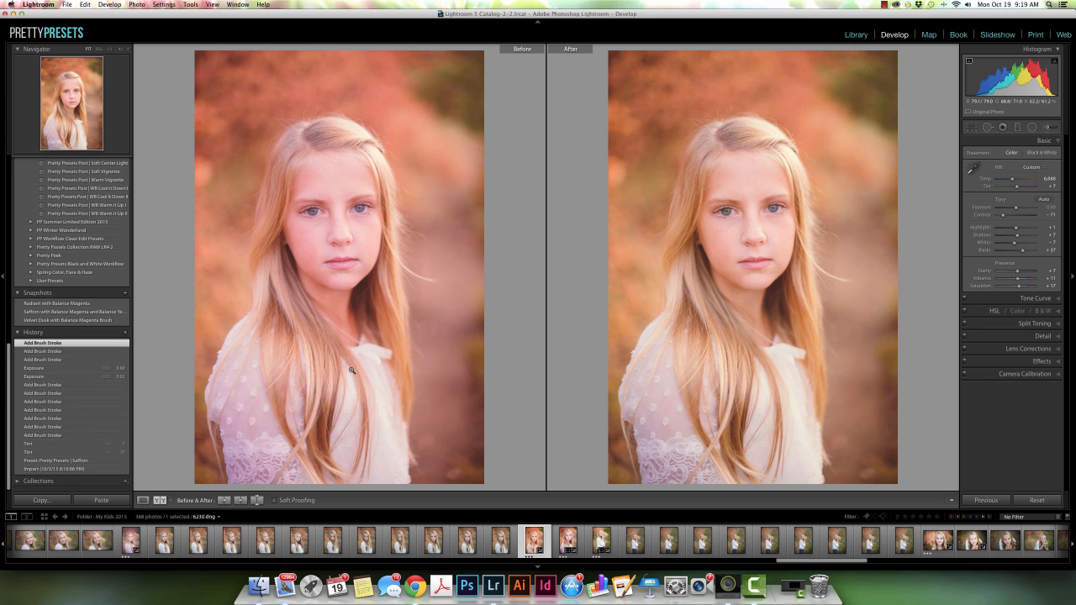